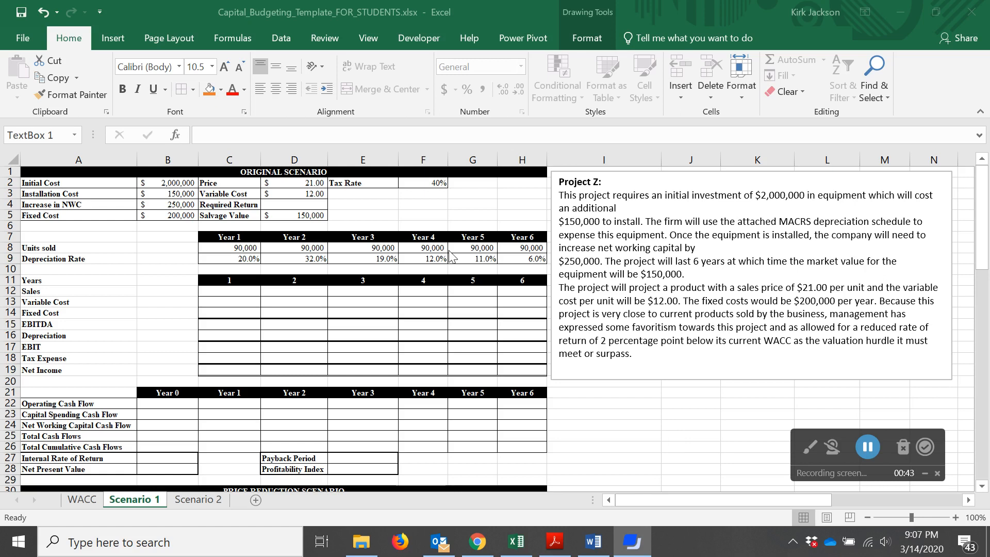
# Enter the label WACC in cell F4, next to the required return row
pyautogui.click(288, 203)
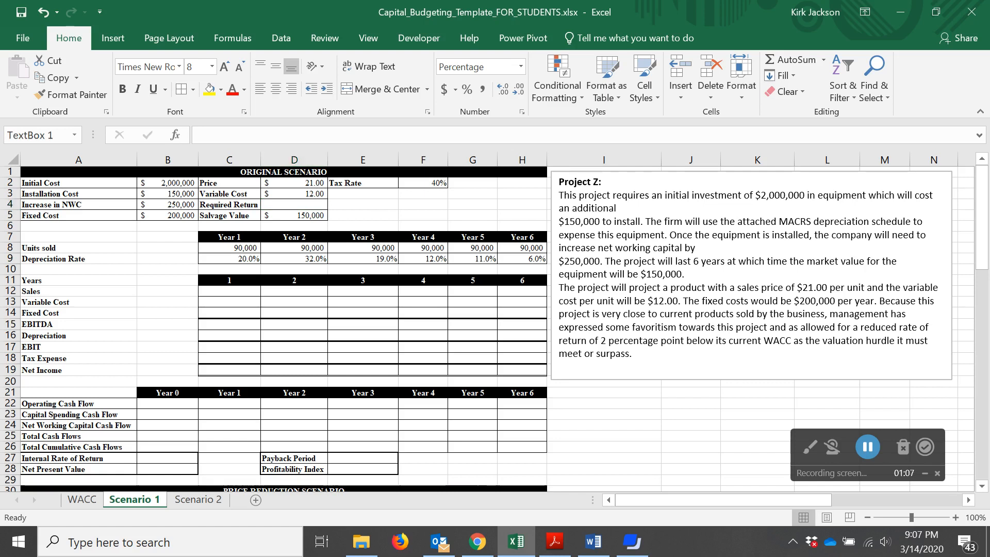
pyautogui.click(606, 340)
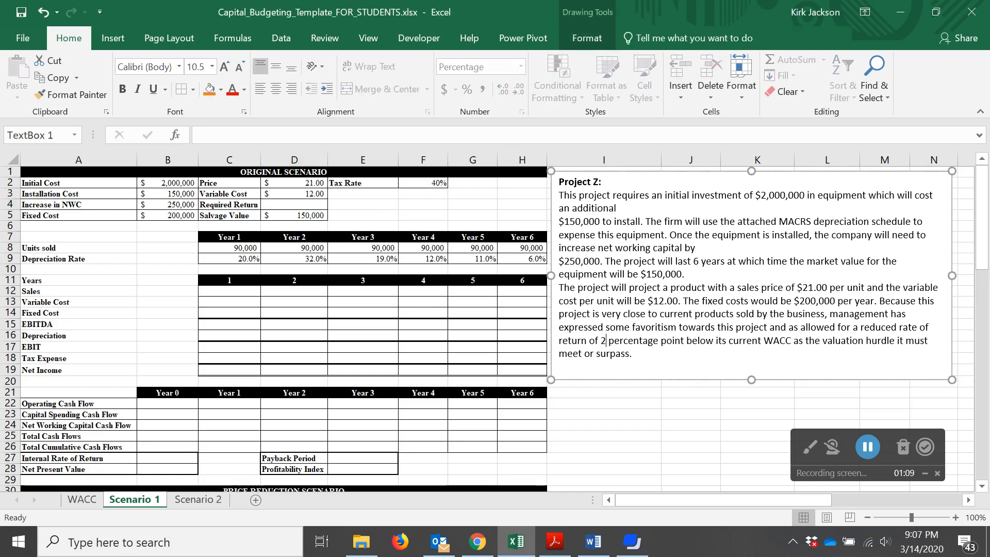
pyautogui.click(391, 209)
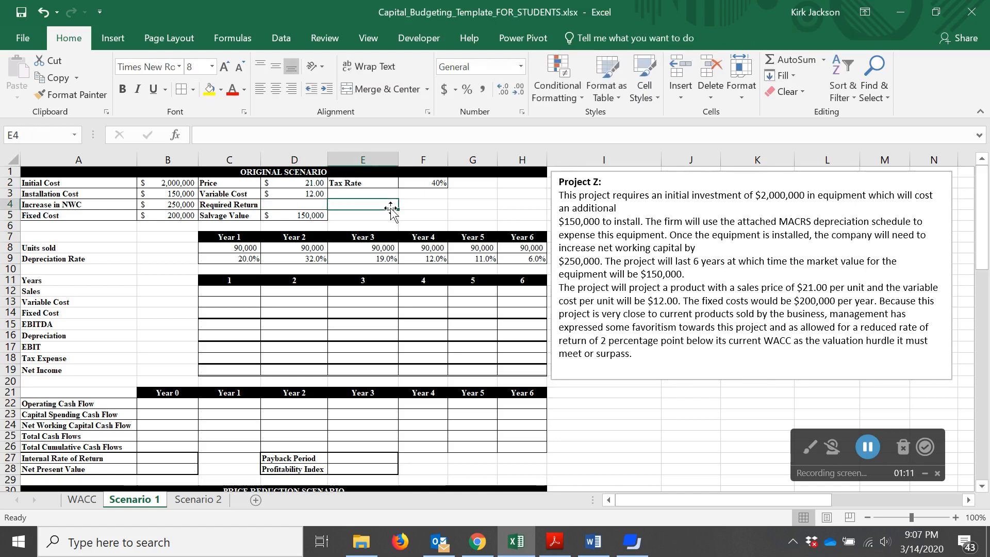
pyautogui.press('Right')
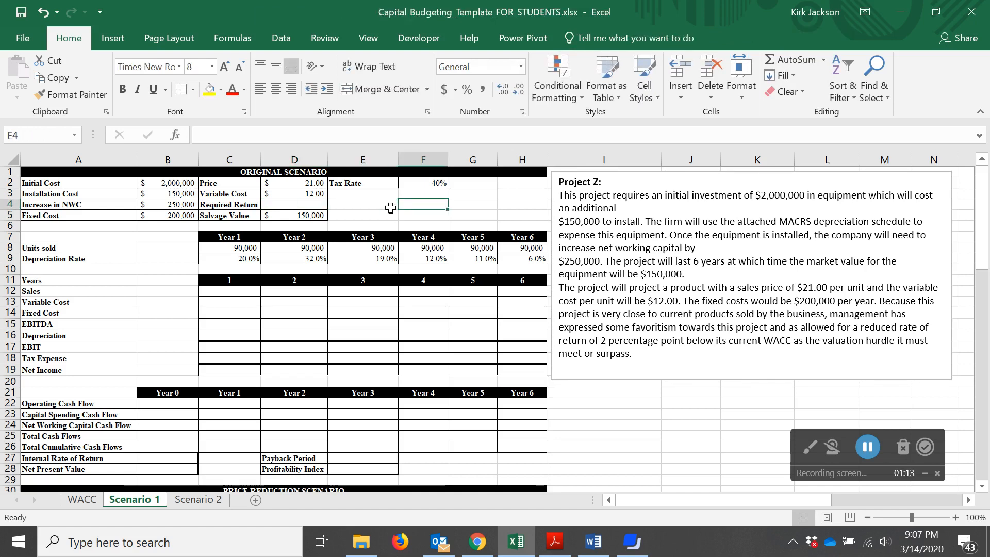
pyautogui.write('WACC')
pyautogui.press('Right')
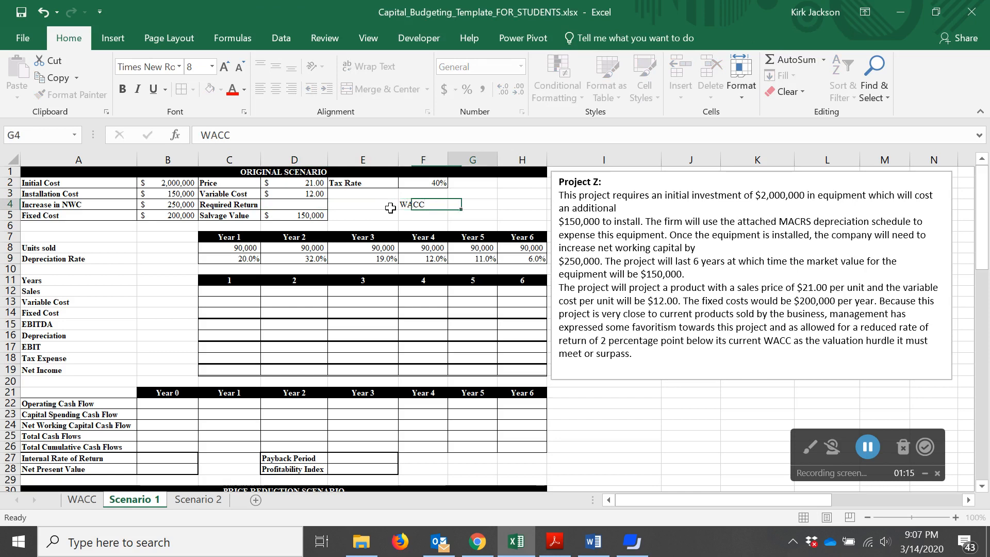
# Enter 0.13 as the WACC in G4 and format it as a percentage with two decimals
pyautogui.write('.13')
pyautogui.press('Left')
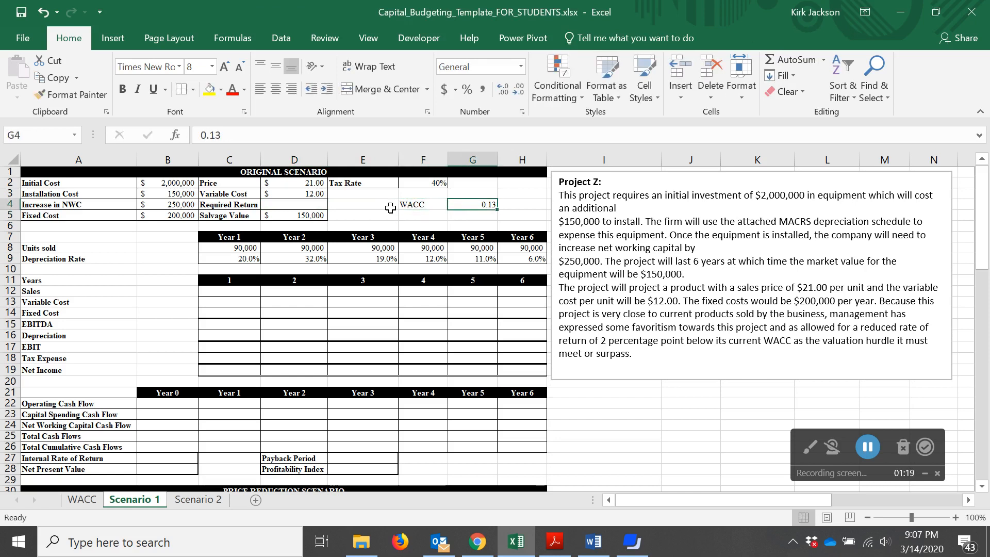
pyautogui.click(467, 89)
pyautogui.click(503, 89)
pyautogui.click(503, 88)
# Set the required return in D4 to the formula =G4-0.02
pyautogui.click(312, 206)
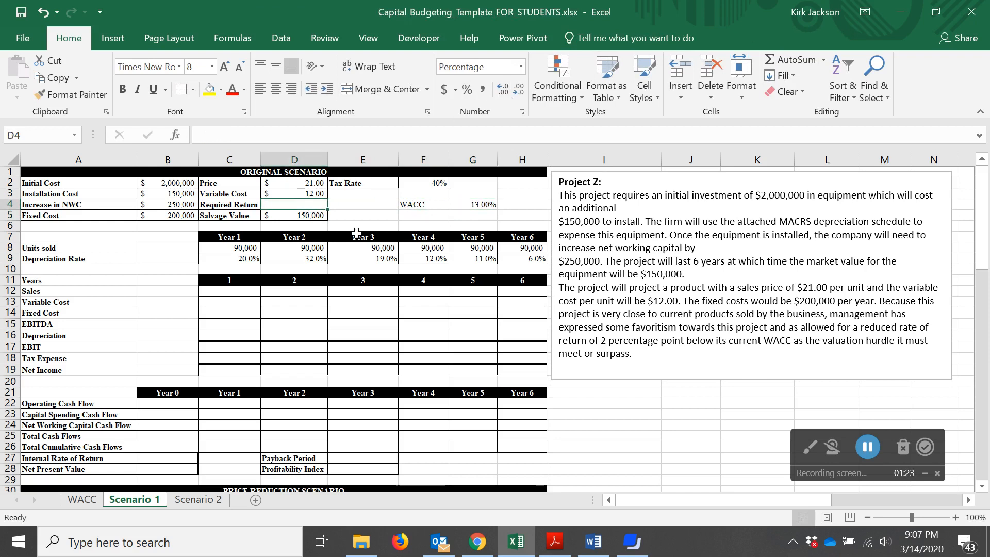
pyautogui.write('=')
pyautogui.click(467, 205)
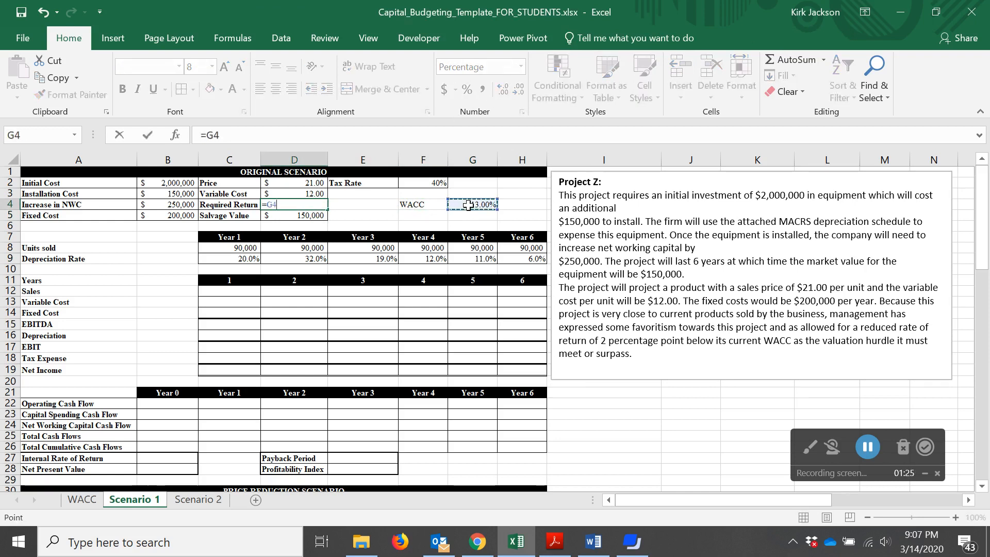
pyautogui.write('-')
pyautogui.write('.0')
pyautogui.press('Return')
pyautogui.press('Up')
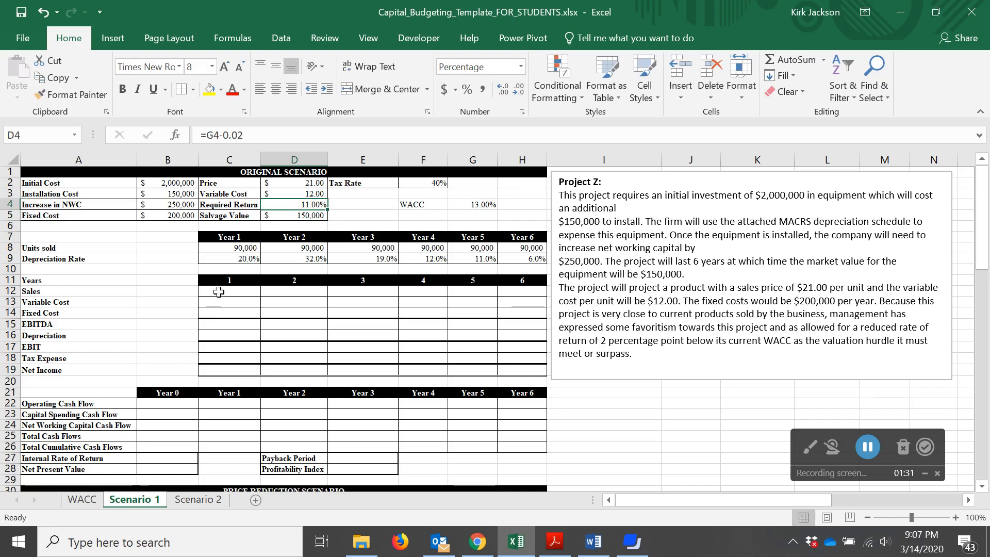
# Enter the Year 1 sales formula =C8*$D$2 in C12, multiplying units sold by the fixed price
pyautogui.click(219, 291)
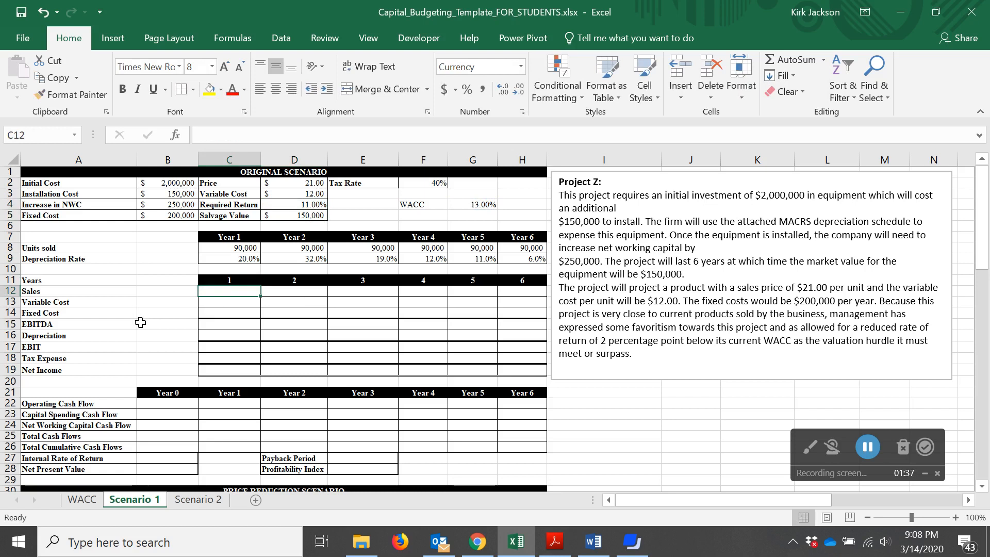
pyautogui.write('=')
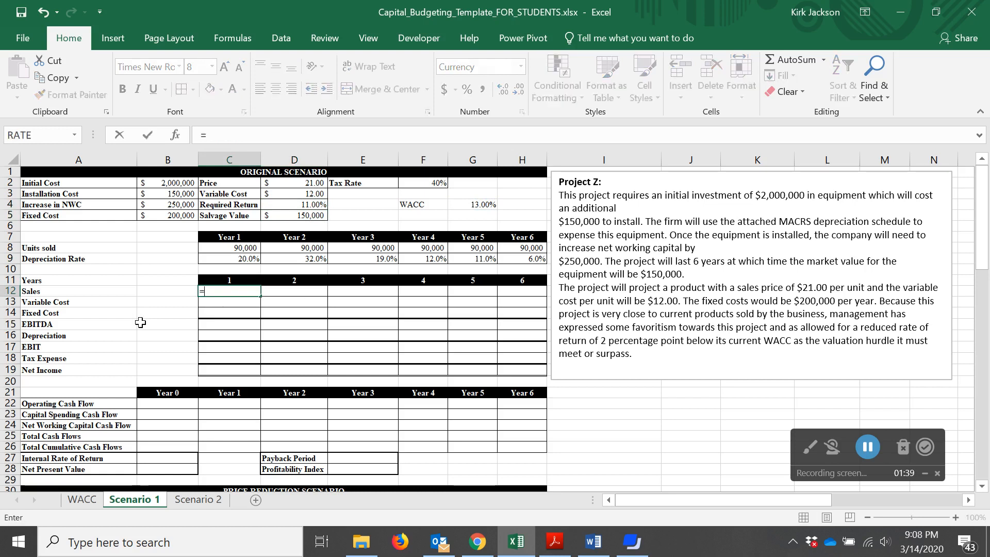
pyautogui.click(238, 248)
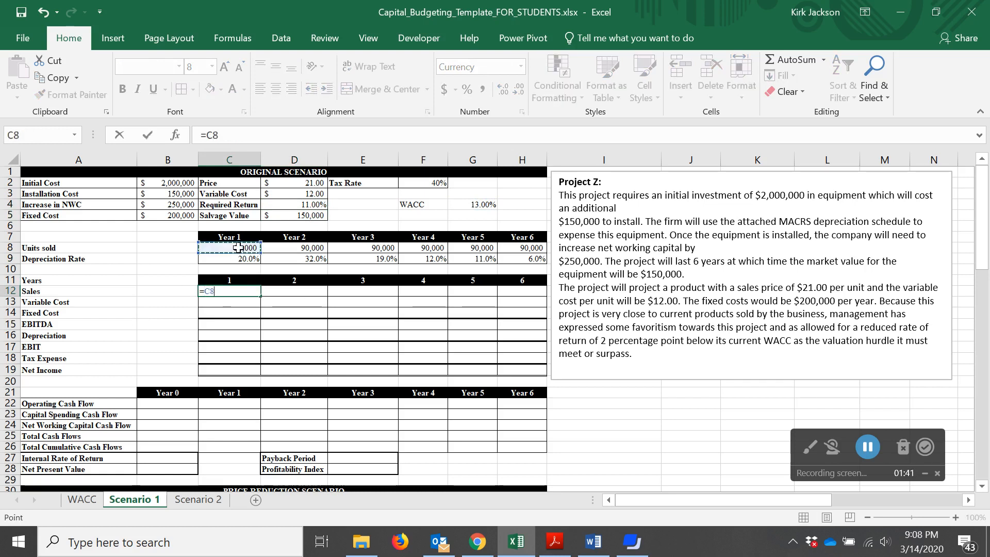
pyautogui.write('*')
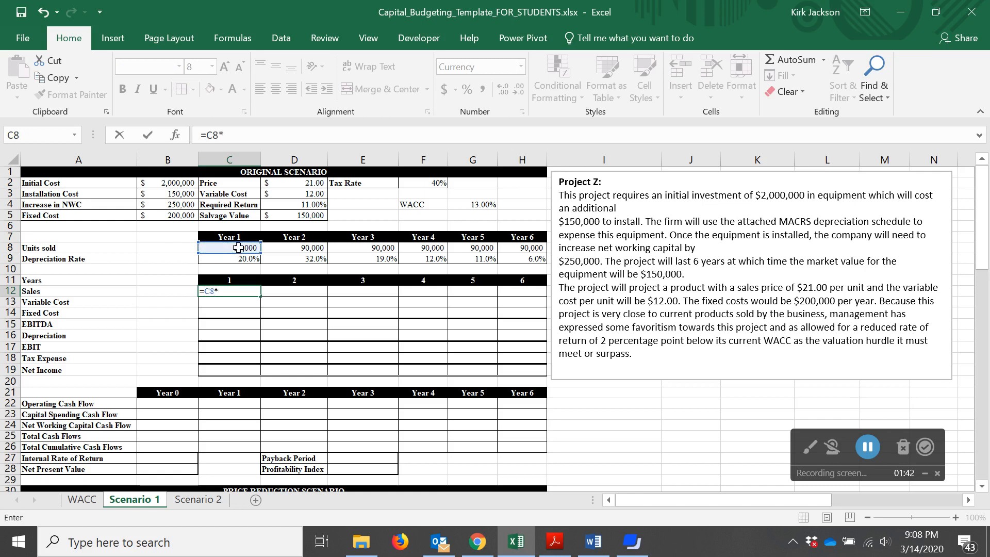
pyautogui.click(296, 183)
pyautogui.click(224, 135)
pyautogui.write('$D$2')
pyautogui.press('Right')
pyautogui.write('$')
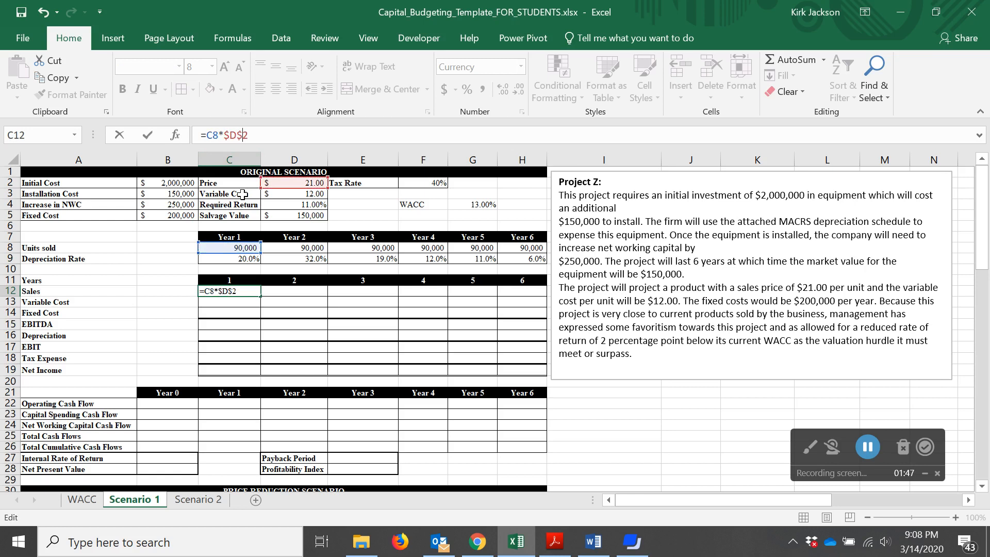
pyautogui.press('Return')
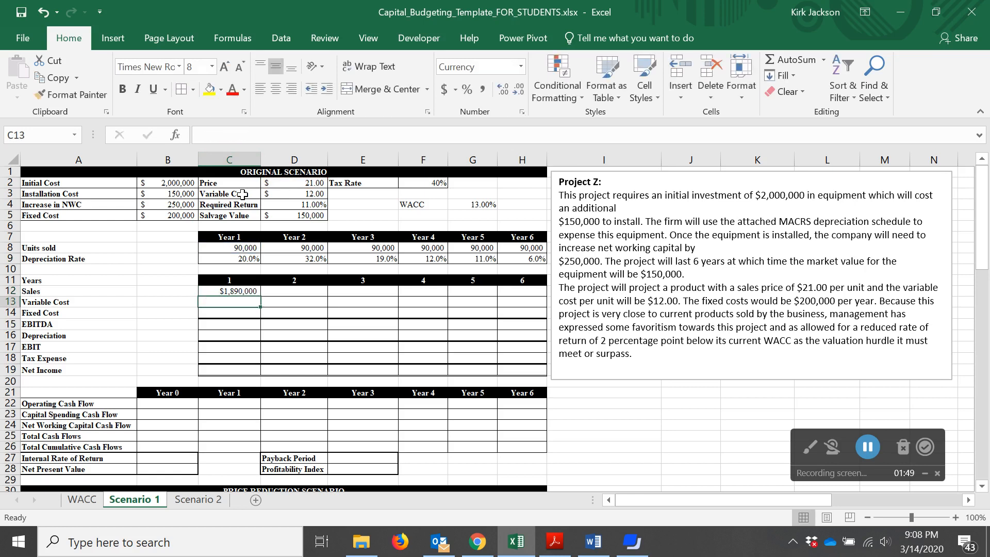
# Enter the Year 1 variable cost formula =C8*$D$3 in C13 with an absolute reference to the variable cost
pyautogui.write('=')
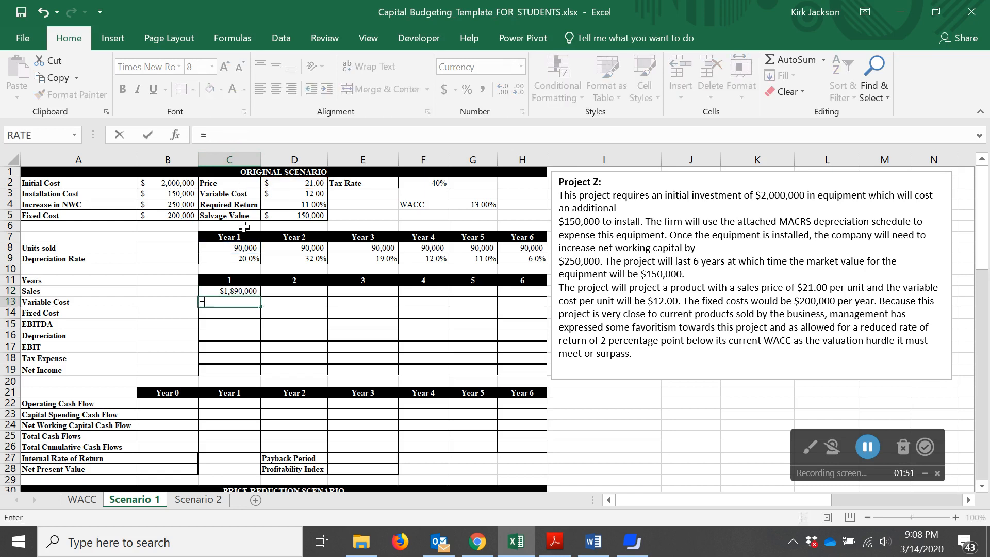
pyautogui.click(241, 245)
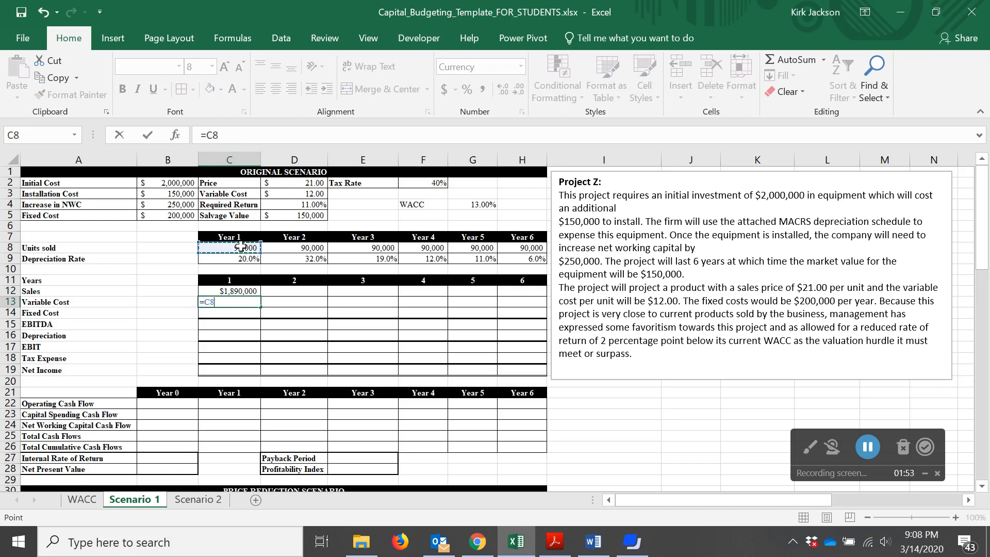
pyautogui.write('*')
pyautogui.click(303, 195)
pyautogui.press('F2')
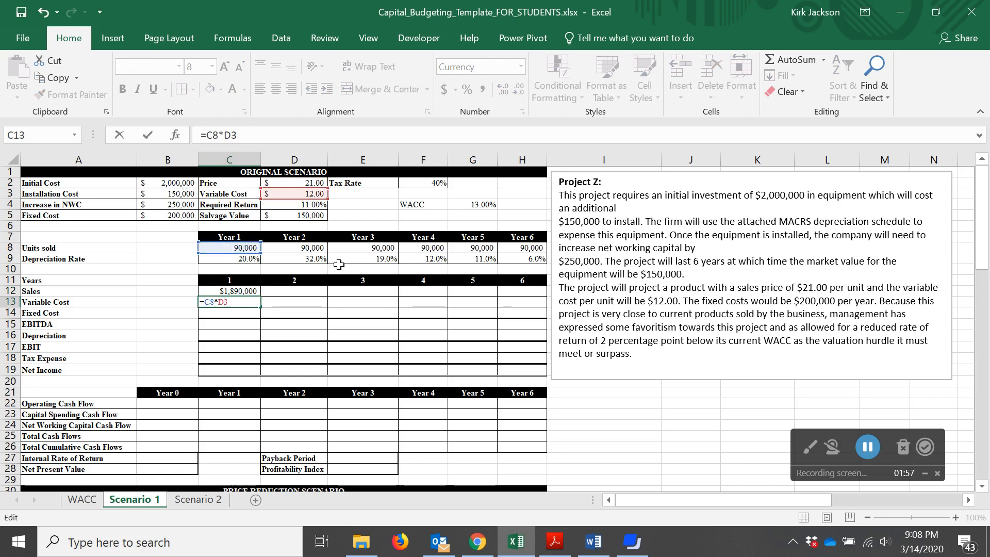
pyautogui.press('F4')
pyautogui.press('Return')
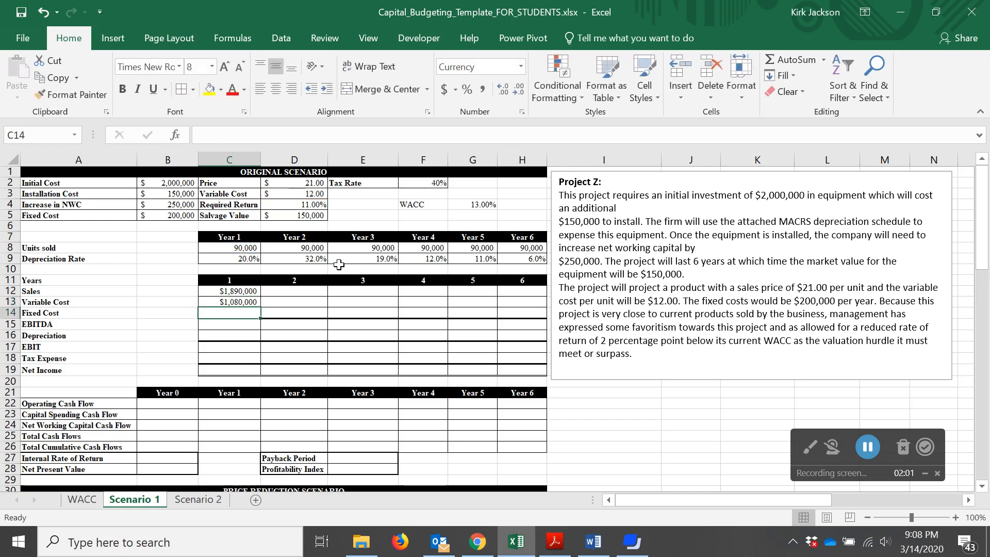
# Enter the Year 1 fixed cost in C14 as the absolute reference =$B$5
pyautogui.write('=')
pyautogui.press('Up')
pyautogui.press('Up')
pyautogui.press('Up')
pyautogui.press('Up')
pyautogui.press('Up')
pyautogui.press('Up')
pyautogui.press('Up')
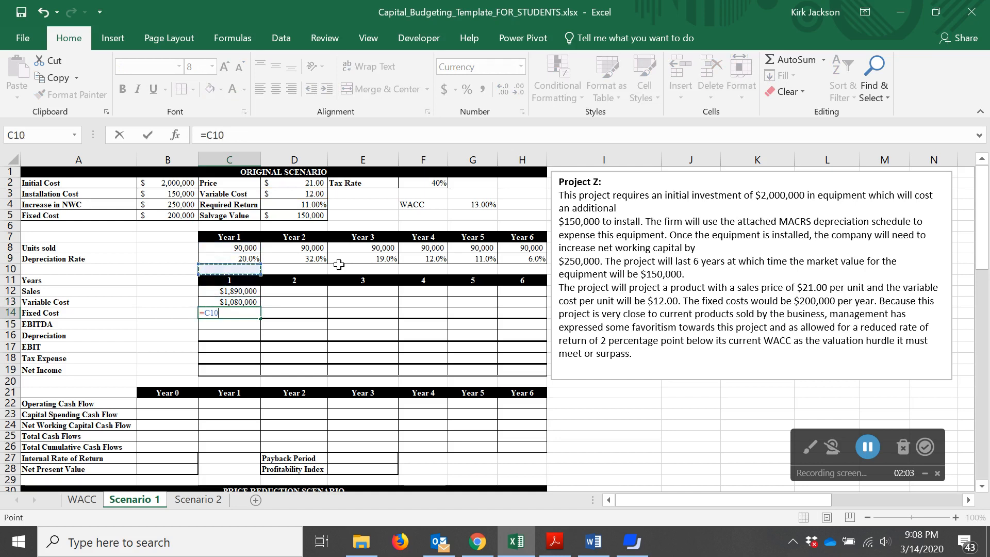
pyautogui.press('Up')
pyautogui.press('Up')
pyautogui.press('Left')
pyautogui.press('F2')
pyautogui.press('F4')
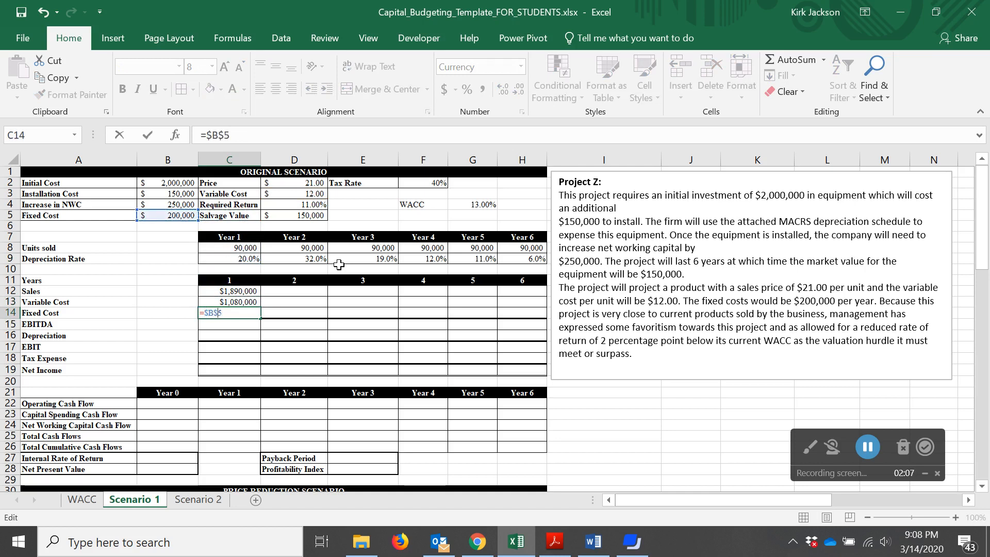
pyautogui.press('Return')
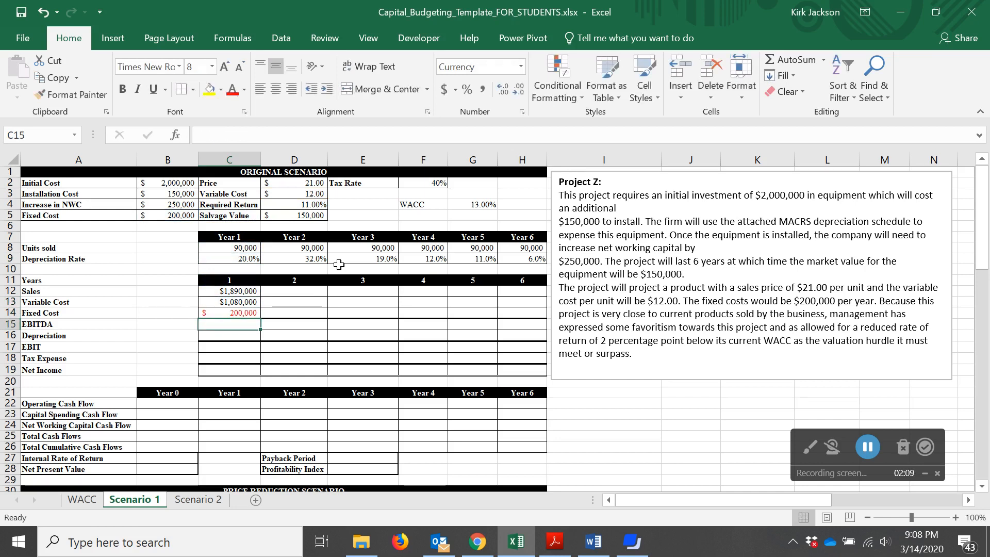
# Format the Year 1 income statement cells as currency with no decimals and automatic font color
pyautogui.press('Down')
pyautogui.press('Up')
pyautogui.press('Up')
pyautogui.press('Up')
pyautogui.press('Up')
pyautogui.hotkey('shift', 'Down')
pyautogui.hotkey('shift', 'Down')
pyautogui.hotkey('shift', 'Down')
pyautogui.hotkey('shift', 'Down')
pyautogui.hotkey('shift', 'Down')
pyautogui.hotkey('shift', 'Down')
pyautogui.hotkey('shift', 'Down')
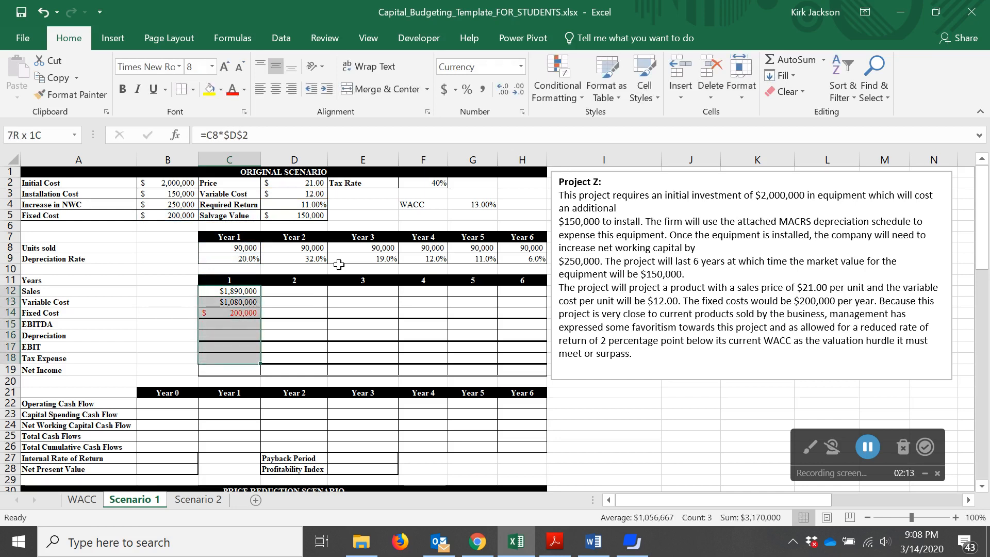
pyautogui.click(520, 67)
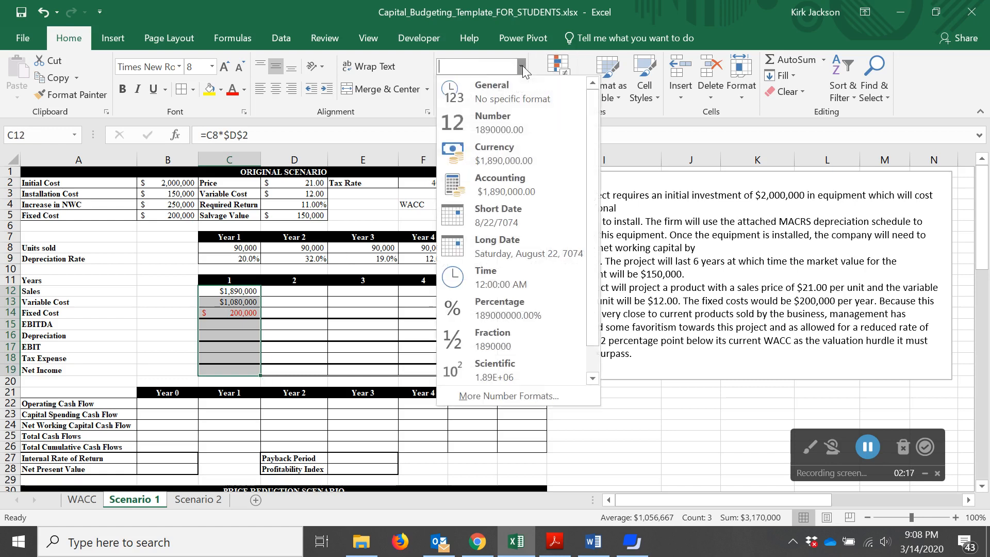
pyautogui.click(509, 165)
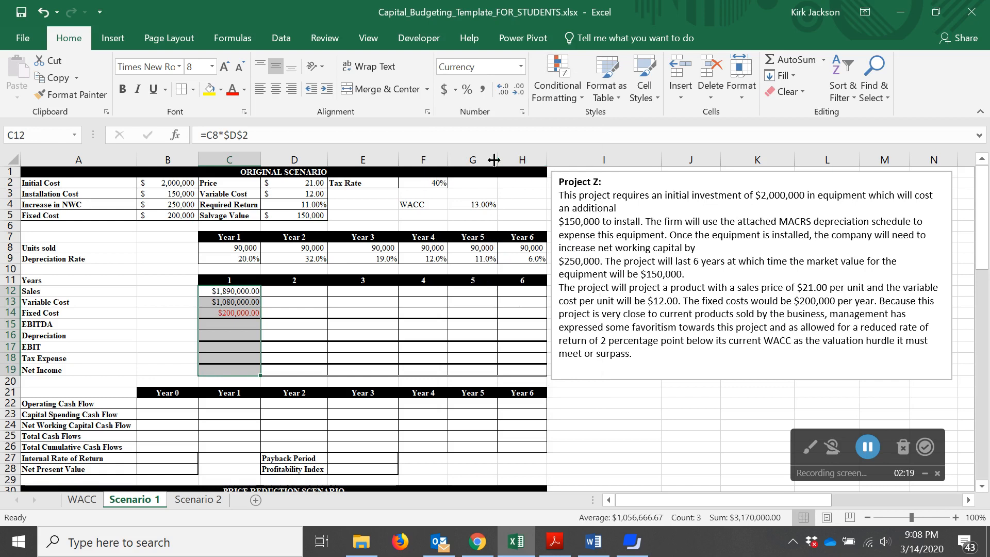
pyautogui.click(519, 89)
pyautogui.click(520, 90)
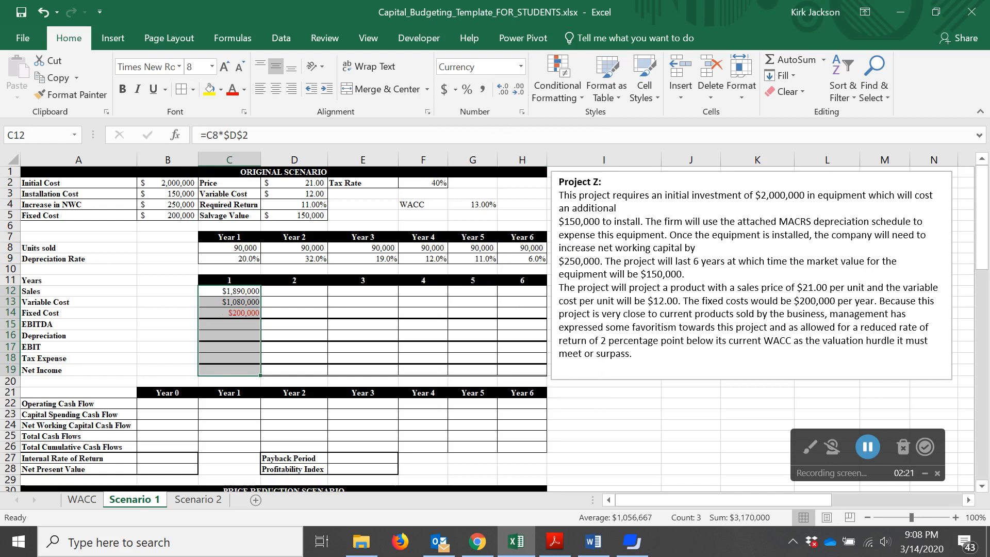
pyautogui.click(245, 90)
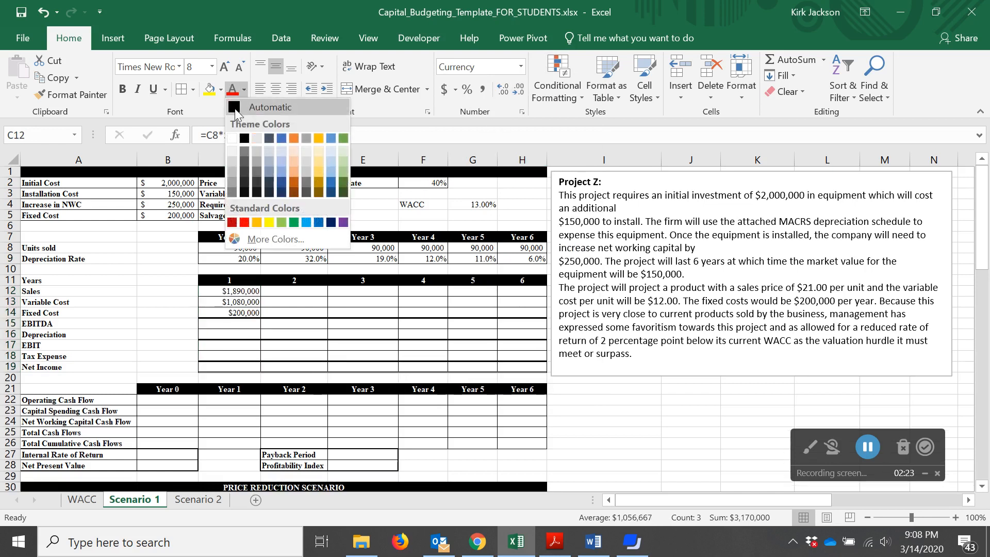
pyautogui.click(234, 107)
# Enter the Year 1 EBITDA formula =C12-C13-C14 in C15
pyautogui.click(233, 325)
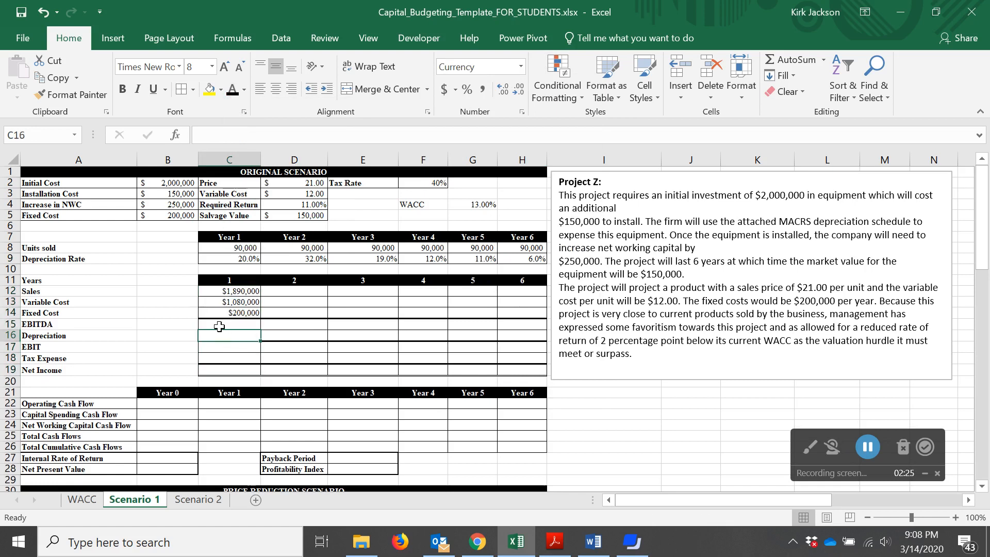
pyautogui.write('=')
pyautogui.press('Up')
pyautogui.press('Up')
pyautogui.press('Up')
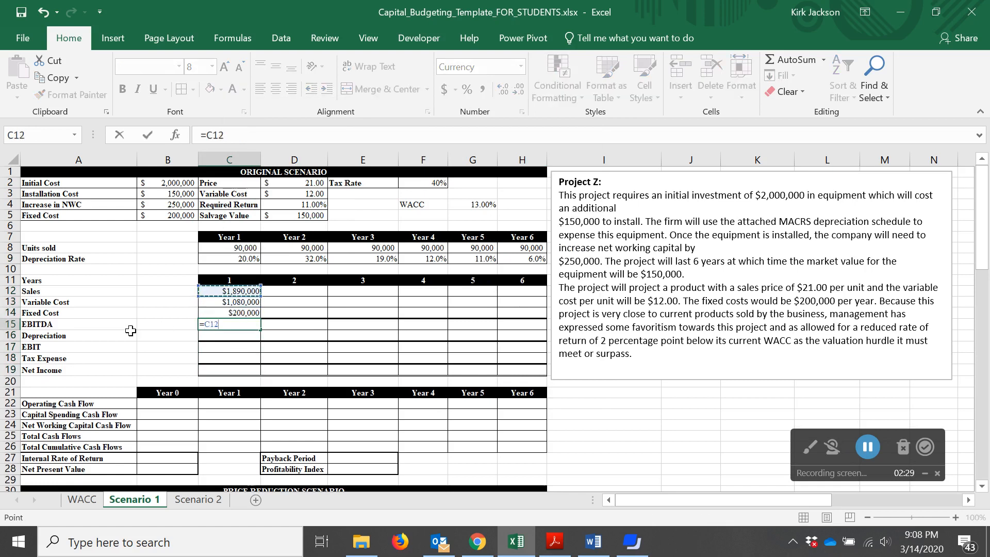
pyautogui.write('-')
pyautogui.press('Up')
pyautogui.press('Up')
pyautogui.press('Up')
pyautogui.press('Down')
pyautogui.write('-')
pyautogui.press('Up')
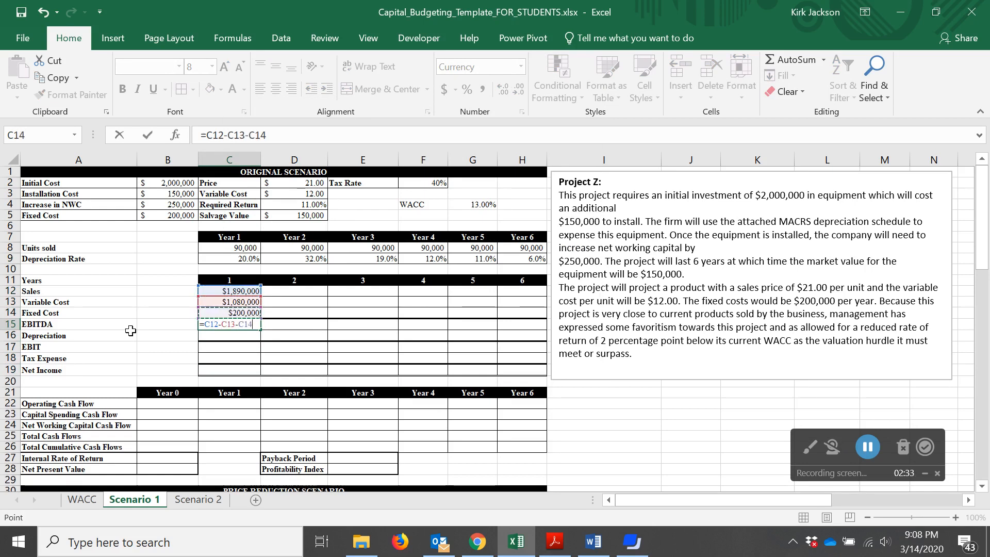
pyautogui.press('Return')
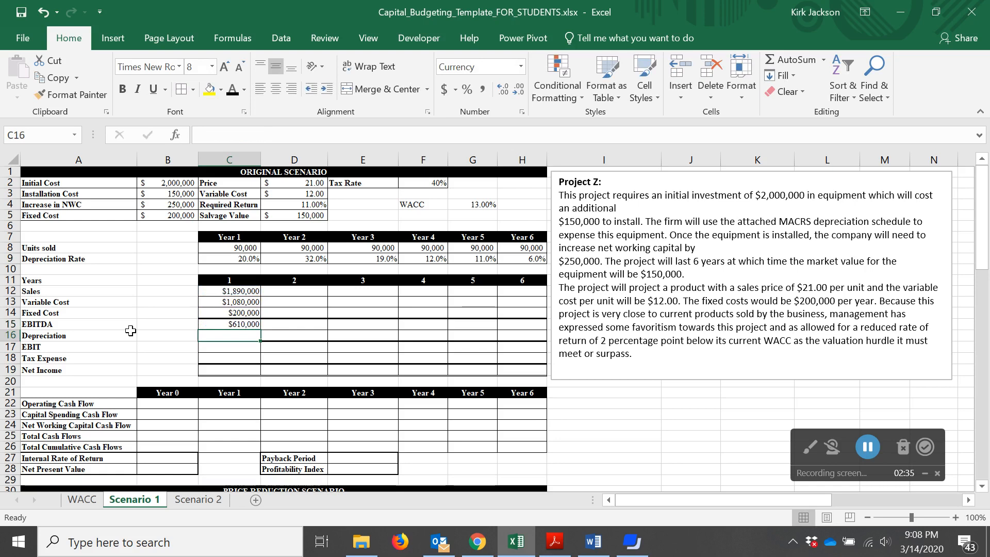
pyautogui.write('=')
pyautogui.press('Escape')
pyautogui.press('Down')
pyautogui.press('Down')
pyautogui.press('Down')
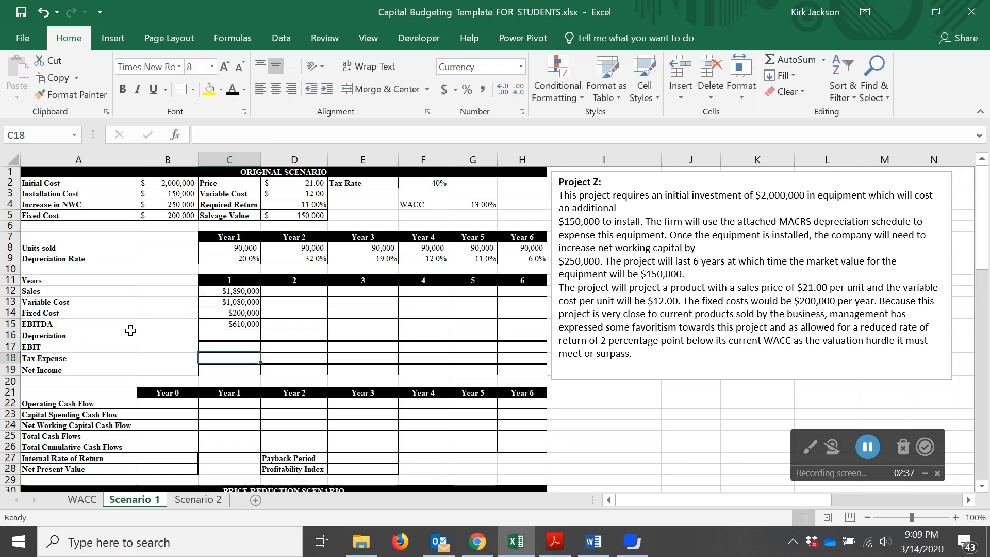
pyautogui.press('Up')
pyautogui.press('Up')
pyautogui.press('Up')
pyautogui.press('Up')
pyautogui.press('Up')
pyautogui.press('Up')
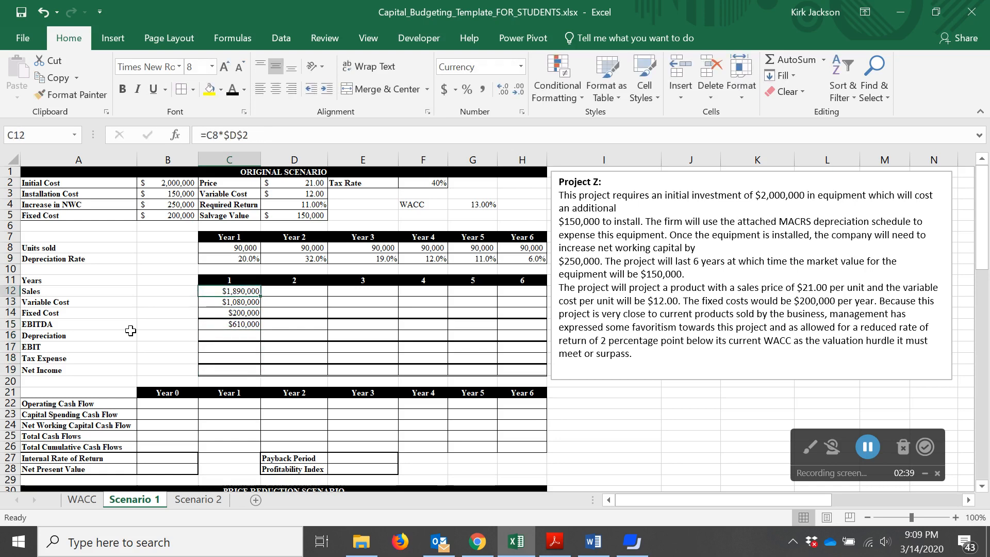
pyautogui.press('Down')
pyautogui.press('Down')
pyautogui.press('Down')
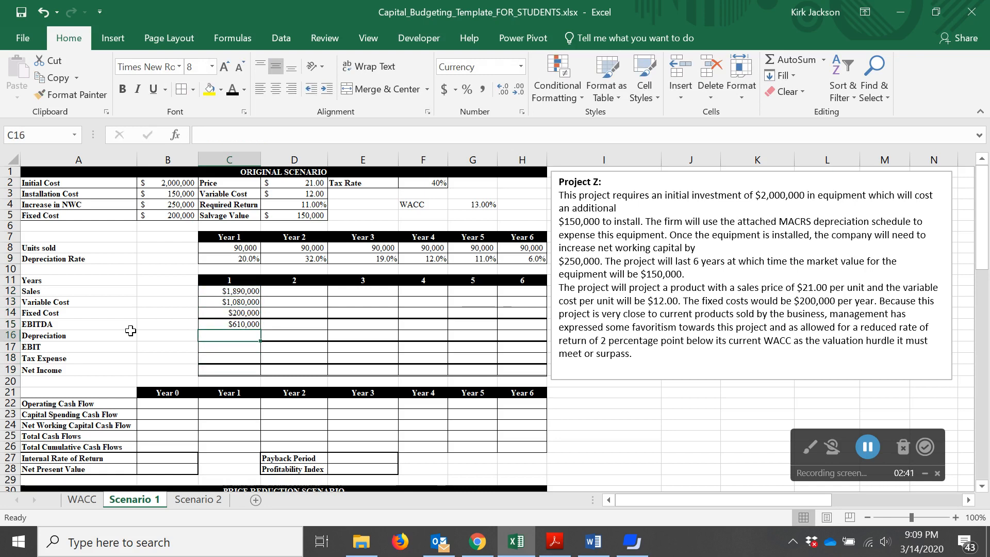
pyautogui.press('Down')
pyautogui.press('Down')
pyautogui.press('Down')
pyautogui.press('Down')
pyautogui.press('Down')
pyautogui.press('Down')
pyautogui.press('Down')
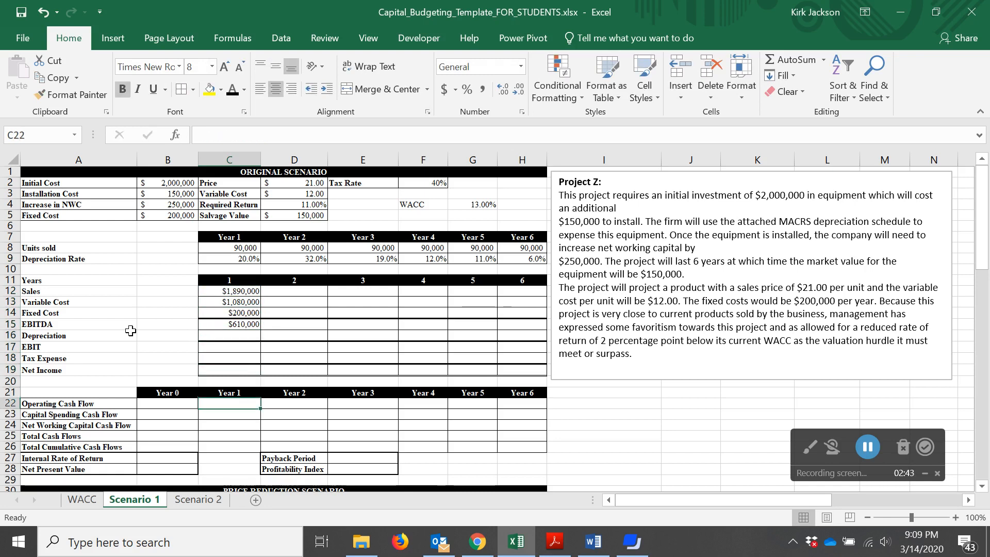
# Enter the Year 0 capital spending in B23 as the sum of the initial cost and the installation cost
pyautogui.press('Left')
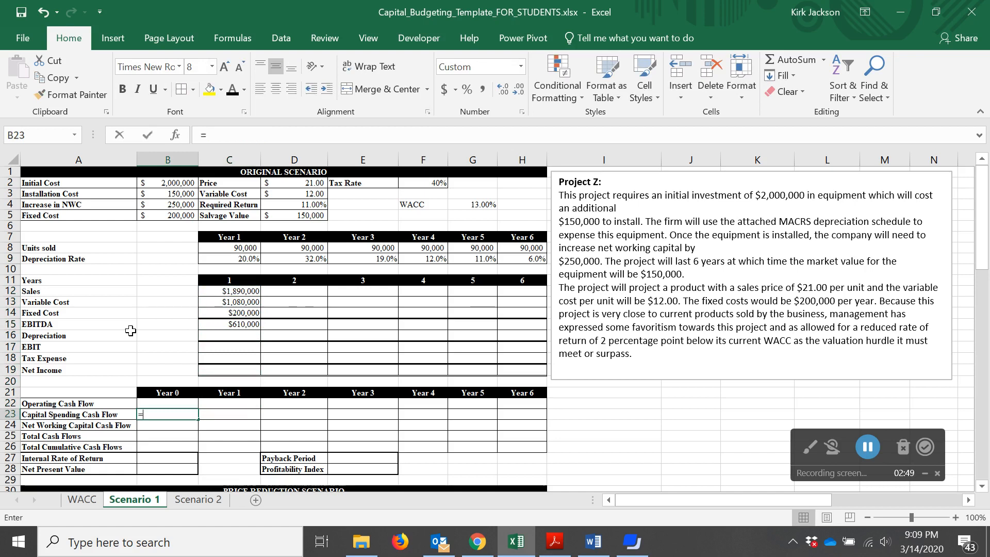
pyautogui.write('=')
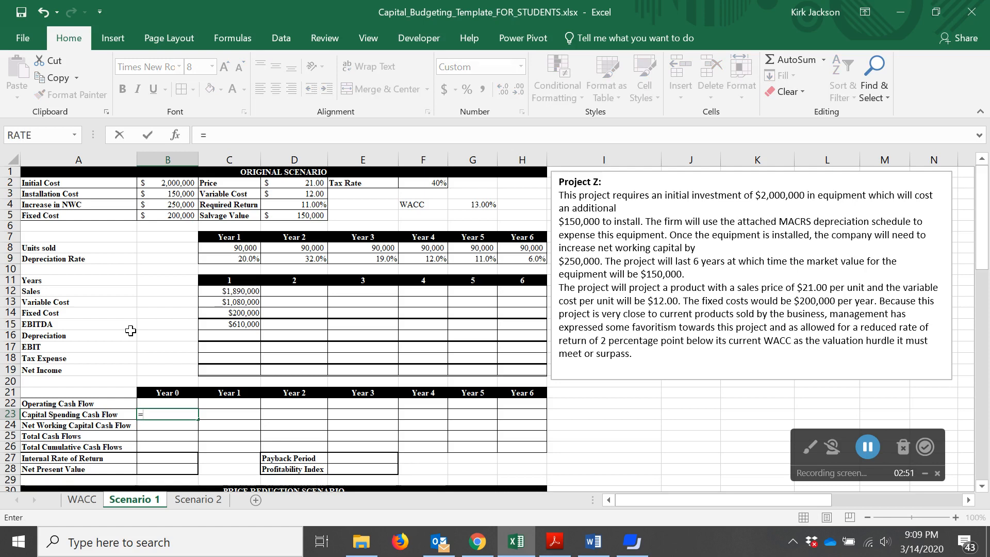
pyautogui.press('Up')
pyautogui.press('Up')
pyautogui.press('Up')
pyautogui.press('Up')
pyautogui.press('Up')
pyautogui.press('Up')
pyautogui.press('Up')
pyautogui.press('Up')
pyautogui.press('Up')
pyautogui.press('Up')
pyautogui.press('Up')
pyautogui.press('Up')
pyautogui.press('Up')
pyautogui.press('Up')
pyautogui.press('Up')
pyautogui.press('Up')
pyautogui.press('Up')
pyautogui.press('Up')
pyautogui.press('Up')
pyautogui.press('Up')
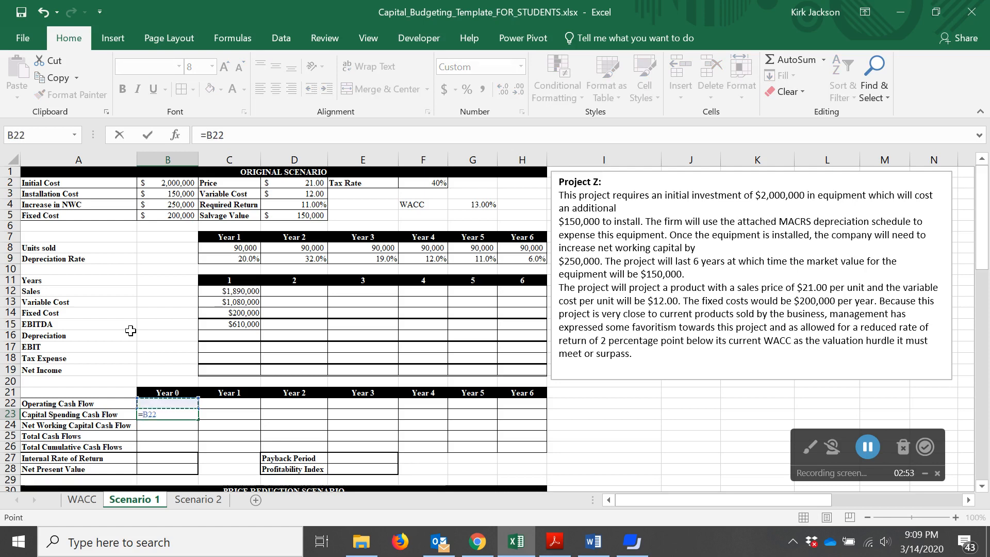
pyautogui.write('+')
pyautogui.press('Up')
pyautogui.press('Up')
pyautogui.press('Up')
pyautogui.press('Up')
pyautogui.press('Up')
pyautogui.press('Up')
pyautogui.press('Up')
pyautogui.press('Up')
pyautogui.press('Up')
pyautogui.press('Up')
pyautogui.press('Up')
pyautogui.press('Up')
pyautogui.press('Up')
pyautogui.press('Up')
pyautogui.press('Up')
pyautogui.press('Up')
pyautogui.press('Up')
pyautogui.press('Up')
pyautogui.press('Up')
pyautogui.press('Up')
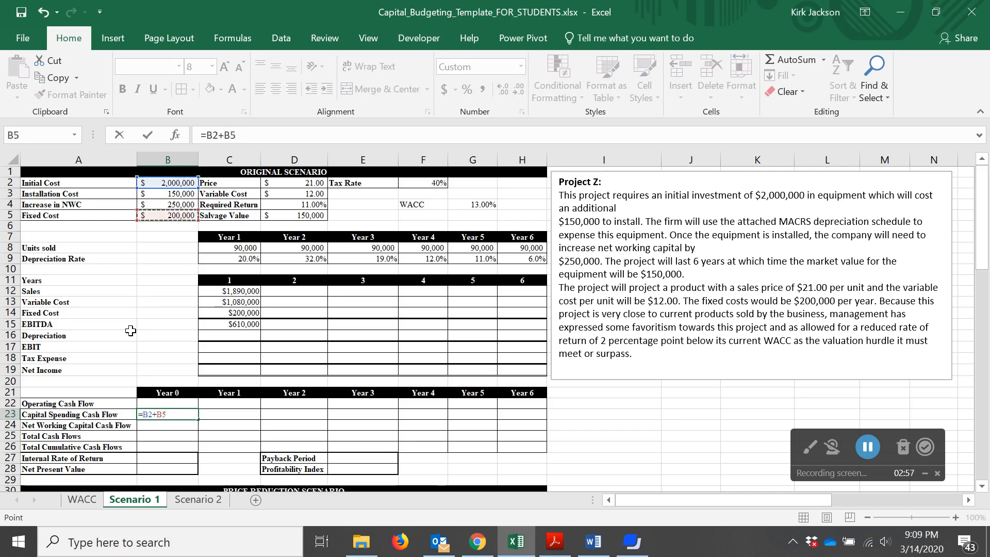
pyautogui.press('Return')
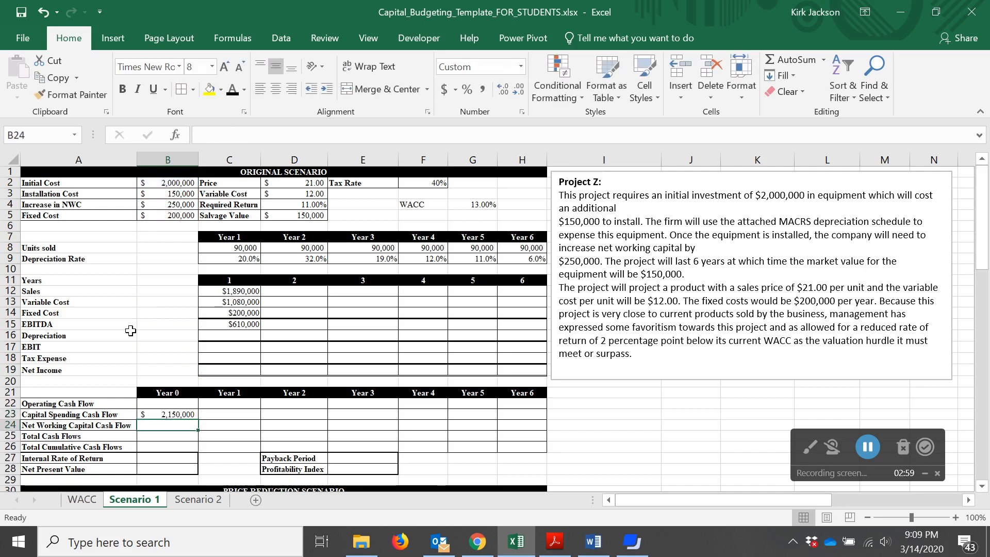
# Enter the Year 1 depreciation formula in C16 as =C9*$B$23, with an absolute reference to capital spending
pyautogui.press('Up')
pyautogui.press('Up')
pyautogui.press('Up')
pyautogui.press('Up')
pyautogui.press('Up')
pyautogui.press('Up')
pyautogui.press('Up')
pyautogui.press('Up')
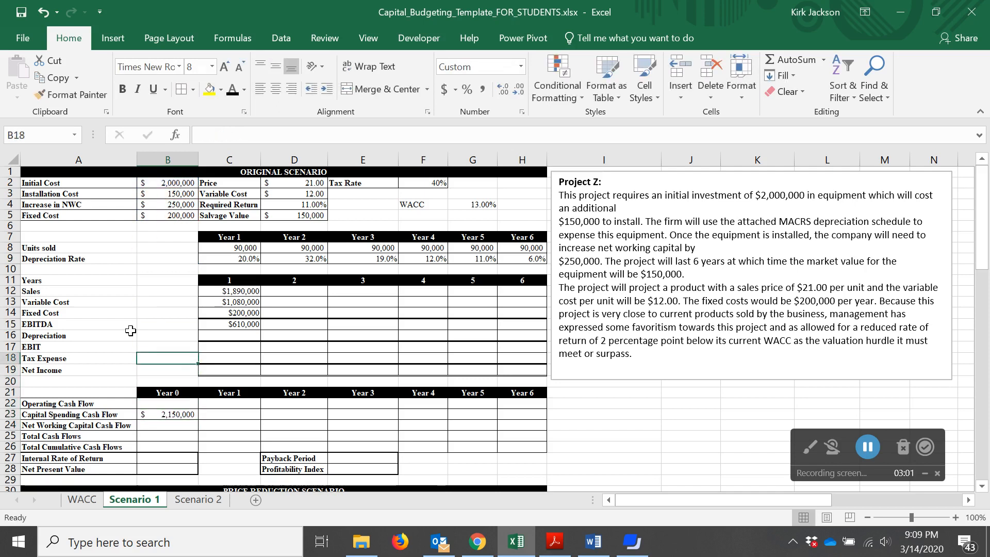
pyautogui.press('Right')
pyautogui.write('=')
pyautogui.press('Up')
pyautogui.press('Up')
pyautogui.press('Up')
pyautogui.press('Up')
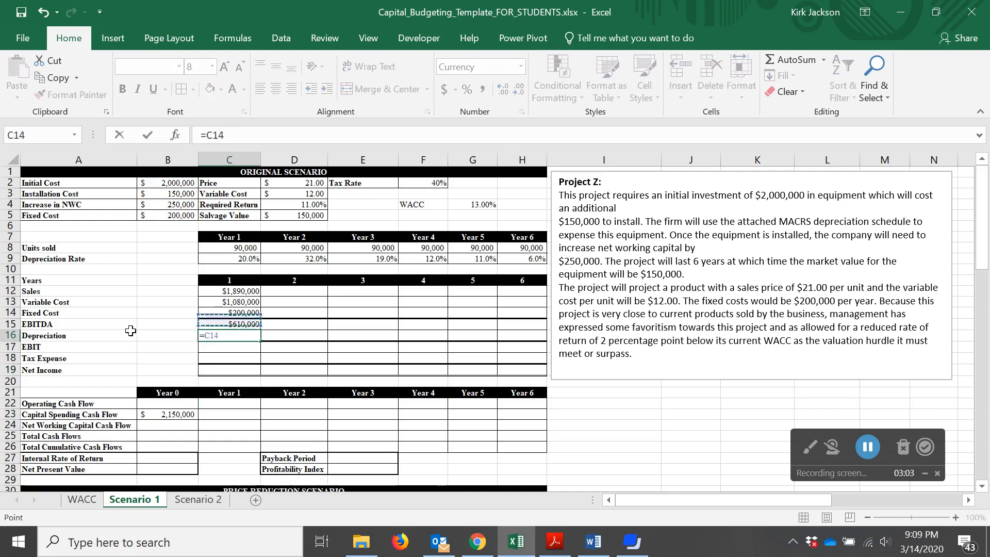
pyautogui.press('Up')
pyautogui.press('Up')
pyautogui.press('Up')
pyautogui.write('*')
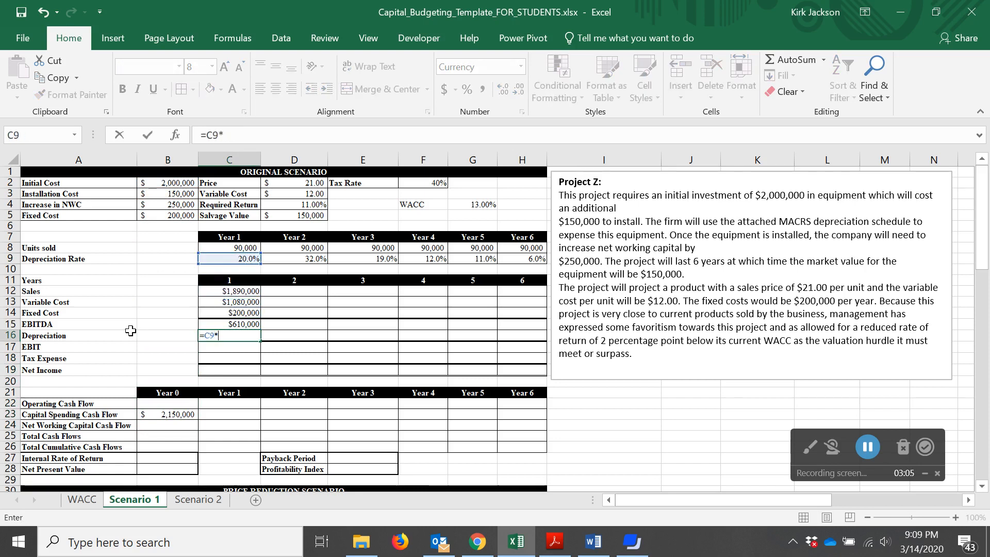
pyautogui.press('Down')
pyautogui.press('Down')
pyautogui.press('Down')
pyautogui.press('Down')
pyautogui.press('Down')
pyautogui.press('Down')
pyautogui.press('Down')
pyautogui.press('Left')
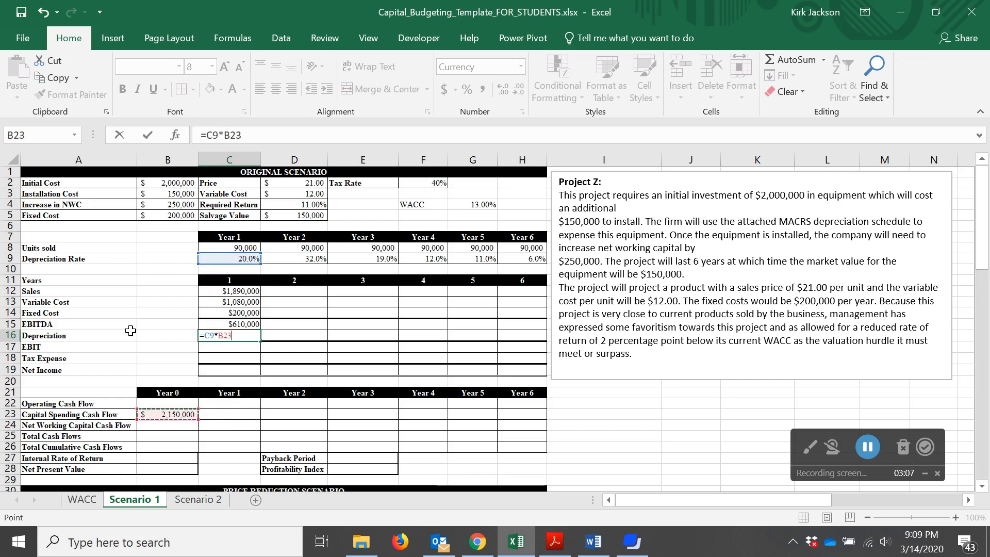
pyautogui.press('Return')
pyautogui.press('Up')
pyautogui.press('F2')
pyautogui.press('Left')
pyautogui.press('Left')
pyautogui.press('Left')
pyautogui.press('Left')
pyautogui.press('Left')
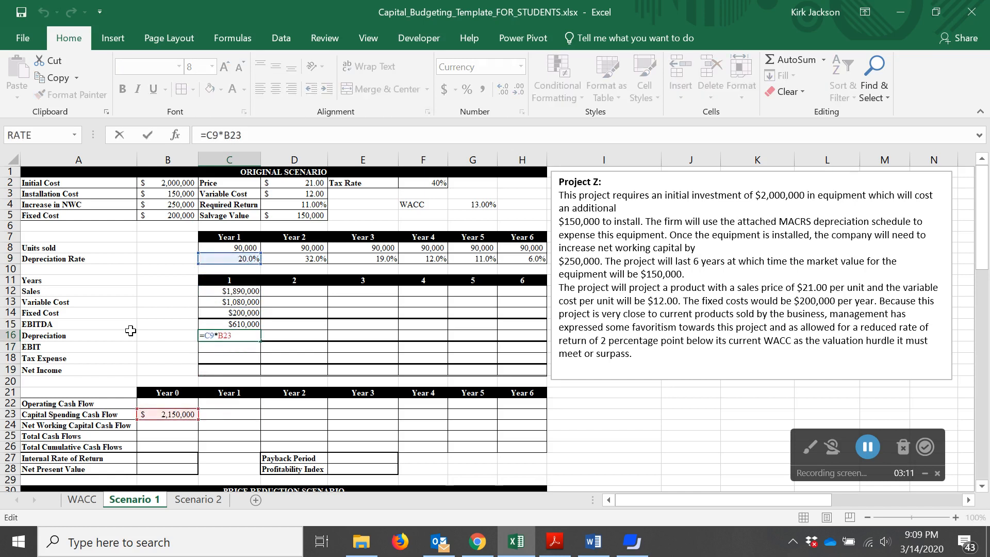
pyautogui.press('Right')
pyautogui.press('Right')
pyautogui.write('$')
pyautogui.press('Right')
pyautogui.write('$')
pyautogui.press('Return')
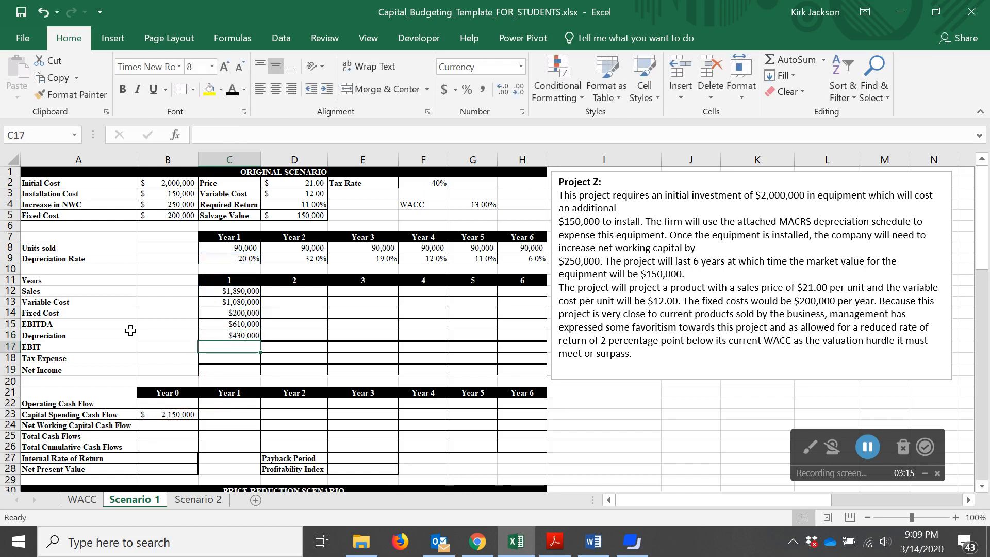
# Enter the Year 1 EBIT formula =C15-C16 in C17
pyautogui.write('=')
pyautogui.press('Up')
pyautogui.press('Up')
pyautogui.write('-')
pyautogui.press('Up')
pyautogui.press('Return')
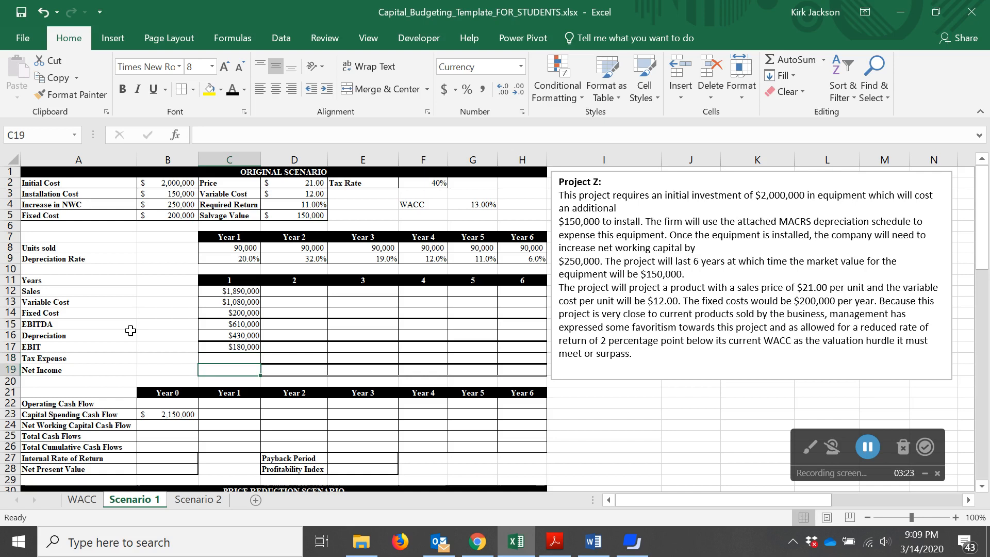
# Enter the Year 1 tax expense formula in C18 as EBIT times the tax rate, =C17*F2
pyautogui.press('Up')
pyautogui.press('Down')
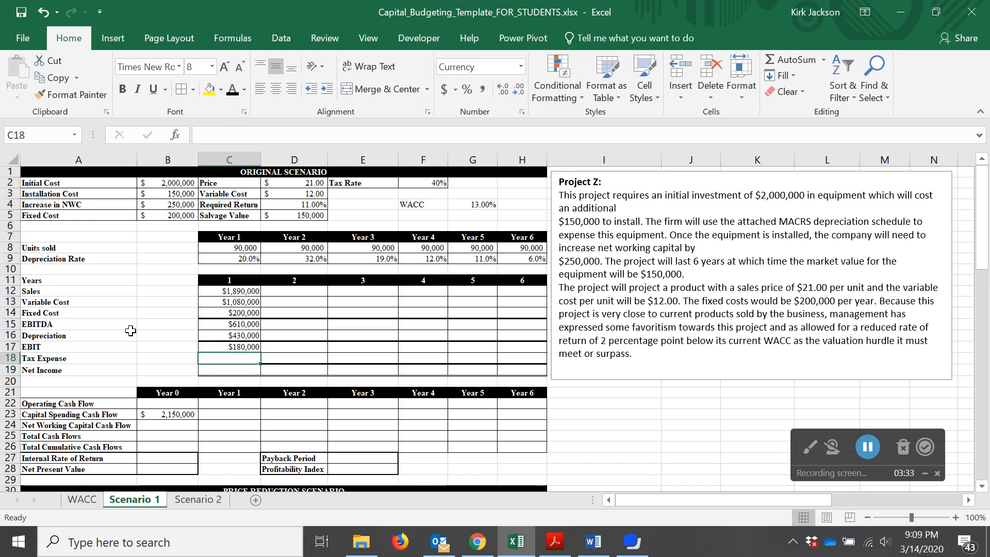
pyautogui.write('=')
pyautogui.press('Up')
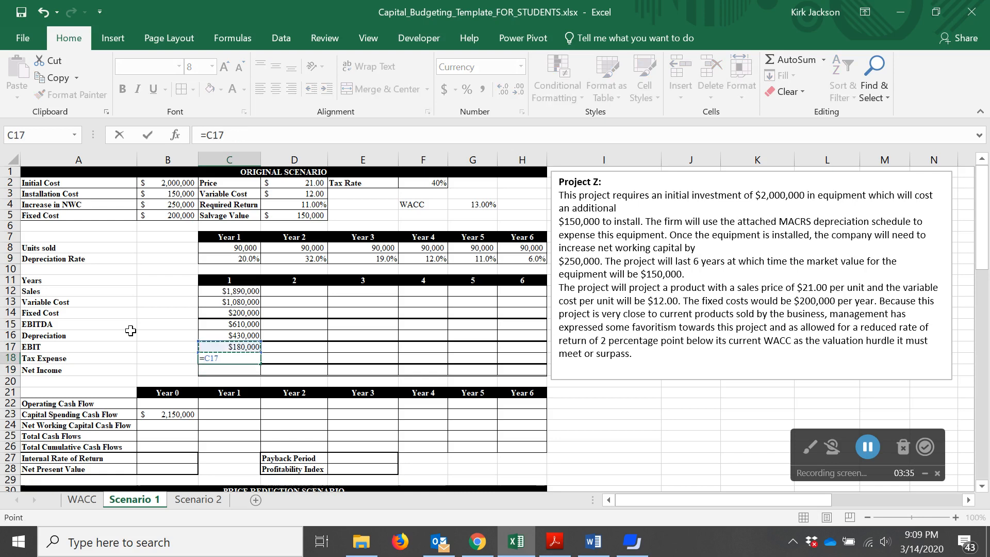
pyautogui.write('*')
pyautogui.press('Up')
pyautogui.press('Up')
pyautogui.press('Up')
pyautogui.press('Up')
pyautogui.press('Up')
pyautogui.press('Up')
pyautogui.press('Up')
pyautogui.press('Up')
pyautogui.press('Up')
pyautogui.press('Up')
pyautogui.press('Up')
pyautogui.press('Up')
pyautogui.press('Up')
pyautogui.press('Up')
pyautogui.press('Up')
pyautogui.press('Up')
pyautogui.press('Right')
pyautogui.press('Right')
pyautogui.press('Right')
pyautogui.press('Return')
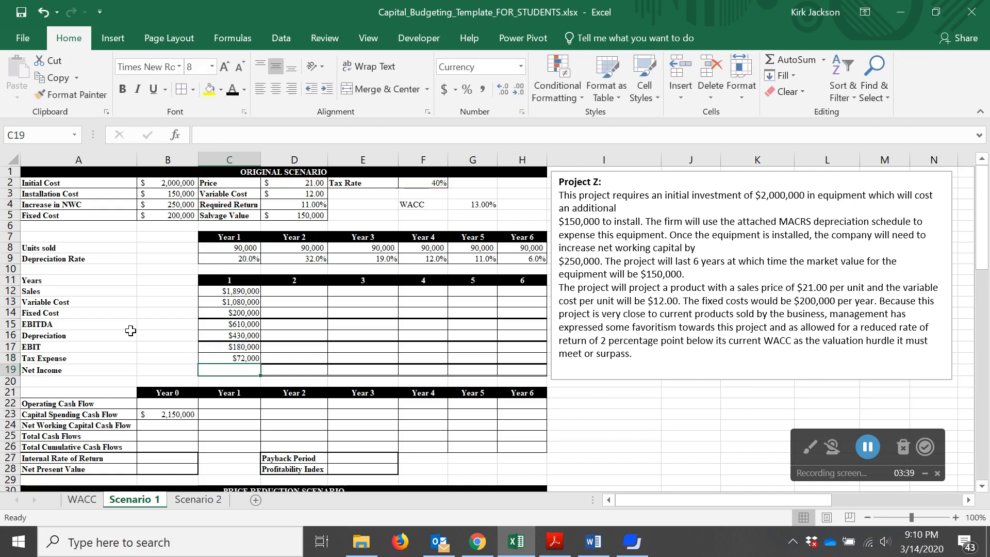
# Enter the Year 1 net income formula =C17-C18 in C19
pyautogui.write('=')
pyautogui.press('Up')
pyautogui.press('Up')
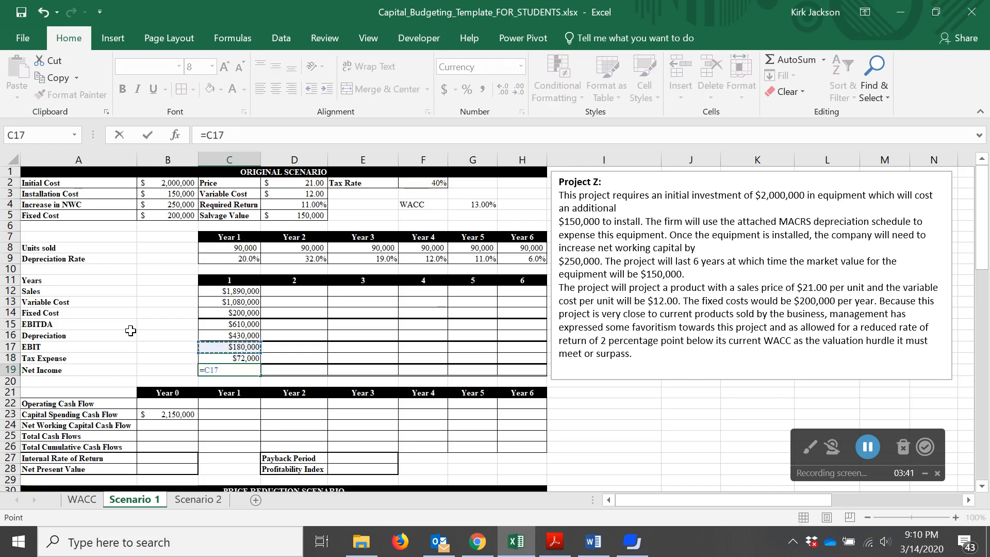
pyautogui.write('-')
pyautogui.press('Up')
pyautogui.press('Return')
# Fill the Year 1 income statement formulas in C12:C19 across to Year 6
pyautogui.press('Up')
pyautogui.press('Up')
pyautogui.press('Up')
pyautogui.press('Up')
pyautogui.press('Up')
pyautogui.press('Up')
pyautogui.press('Up')
pyautogui.press('Up')
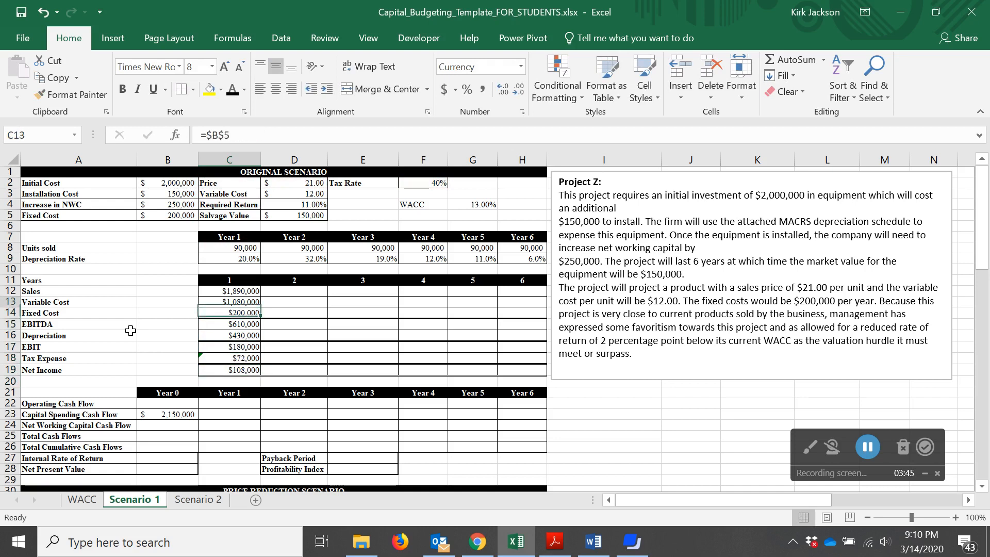
pyautogui.hotkey('shift', 'Down')
pyautogui.hotkey('shift', 'Down')
pyautogui.hotkey('shift', 'Down')
pyautogui.hotkey('shift', 'Down')
pyautogui.hotkey('shift', 'Down')
pyautogui.hotkey('shift', 'Down')
pyautogui.hotkey('shift', 'Down')
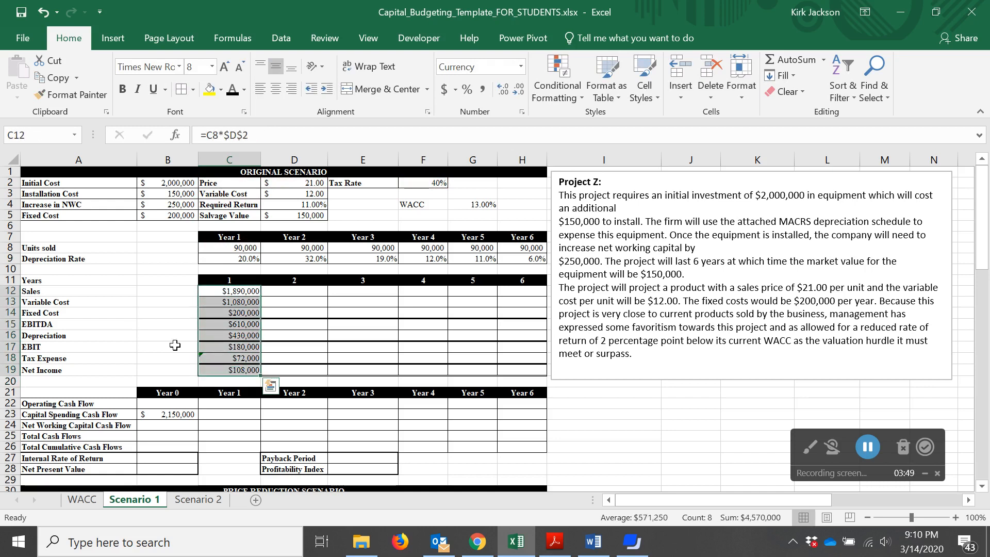
pyautogui.moveTo(261, 376); pyautogui.dragTo(529, 370)
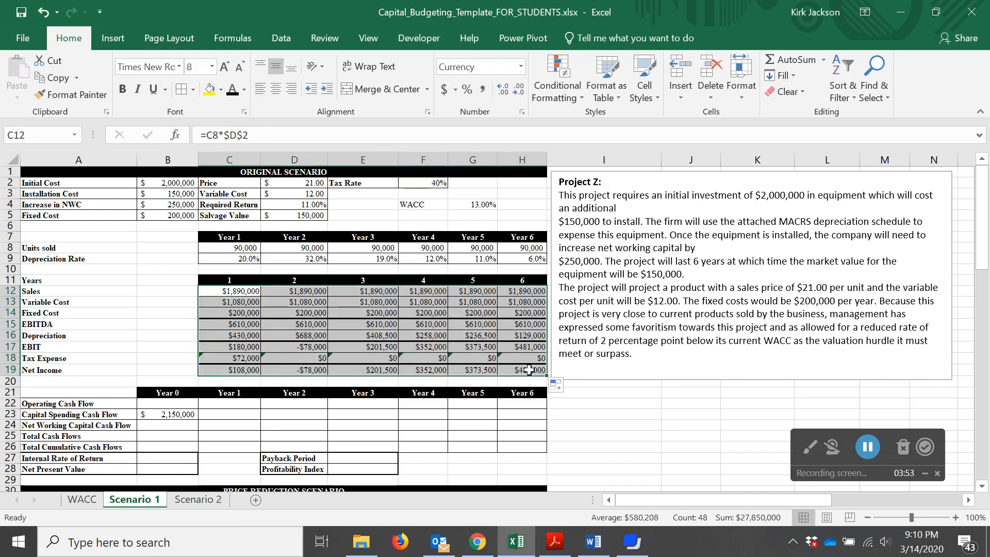
# Change the Year 1 tax expense formula to =C17*$F$2 and fill it across to Year 6
pyautogui.click(461, 351)
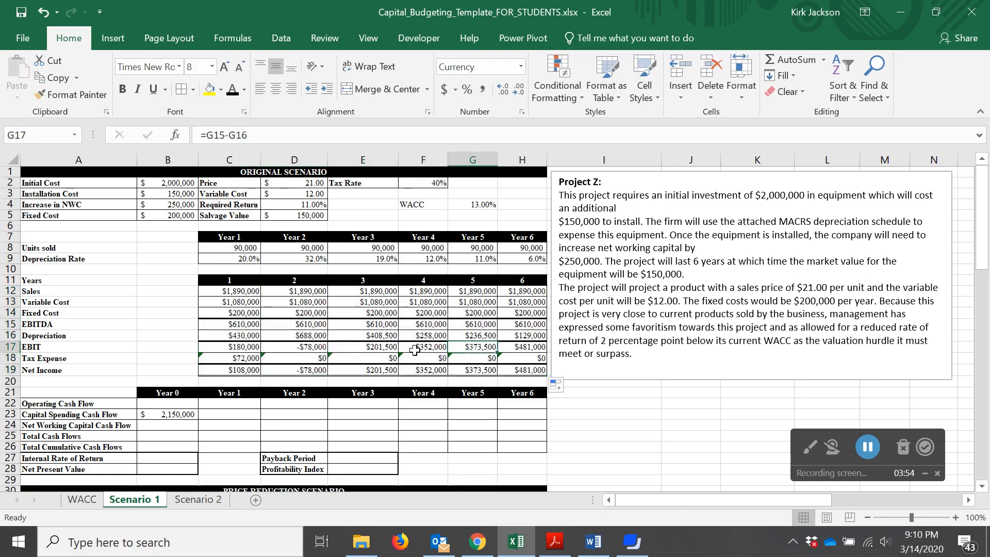
pyautogui.click(287, 358)
pyautogui.press('Left')
pyautogui.press('F2')
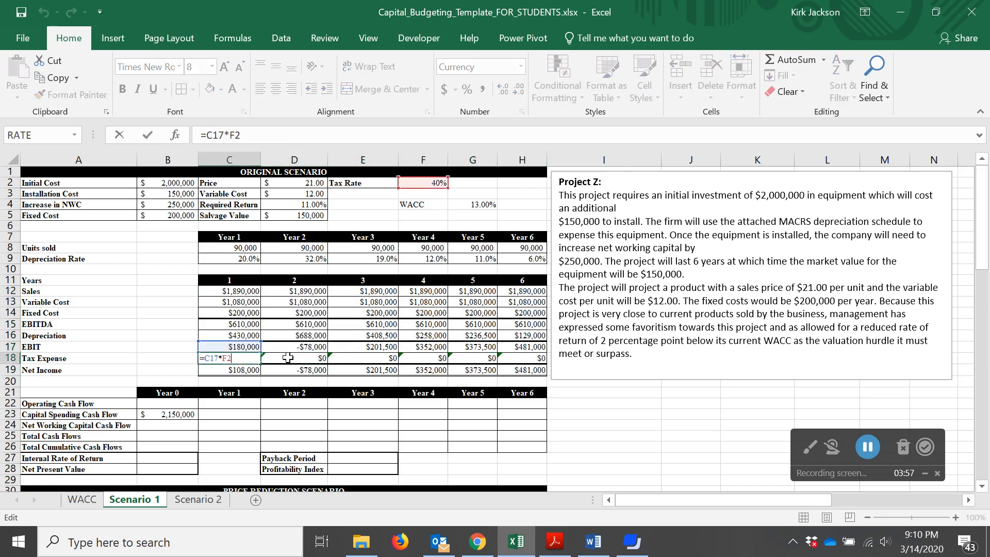
pyautogui.press('Left')
pyautogui.press('F4')
pyautogui.hotkey('ctrl', 'Return')
pyautogui.moveTo(259, 364); pyautogui.dragTo(540, 366)
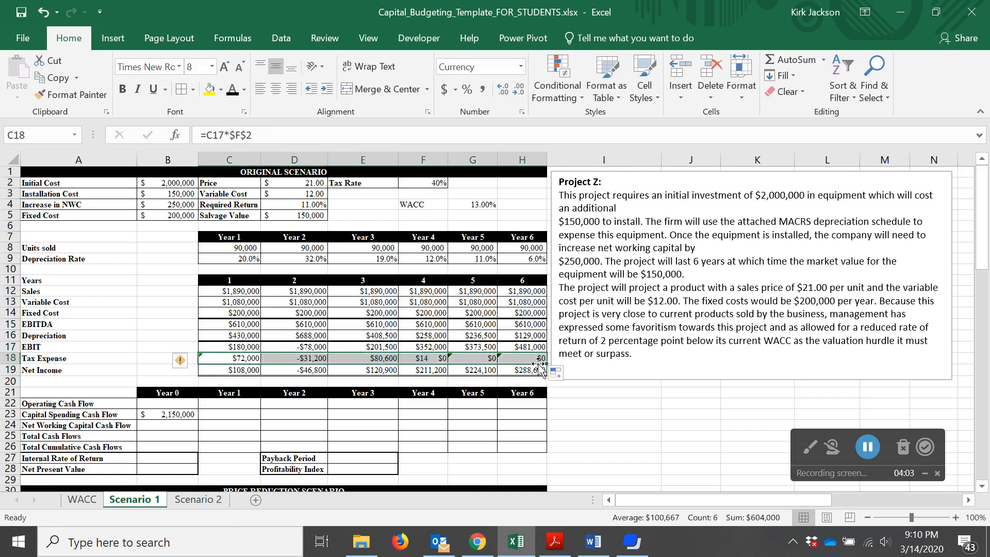
# Inspect the Year 2 tax expense, net income and units sold cells
pyautogui.click(281, 359)
pyautogui.click(284, 367)
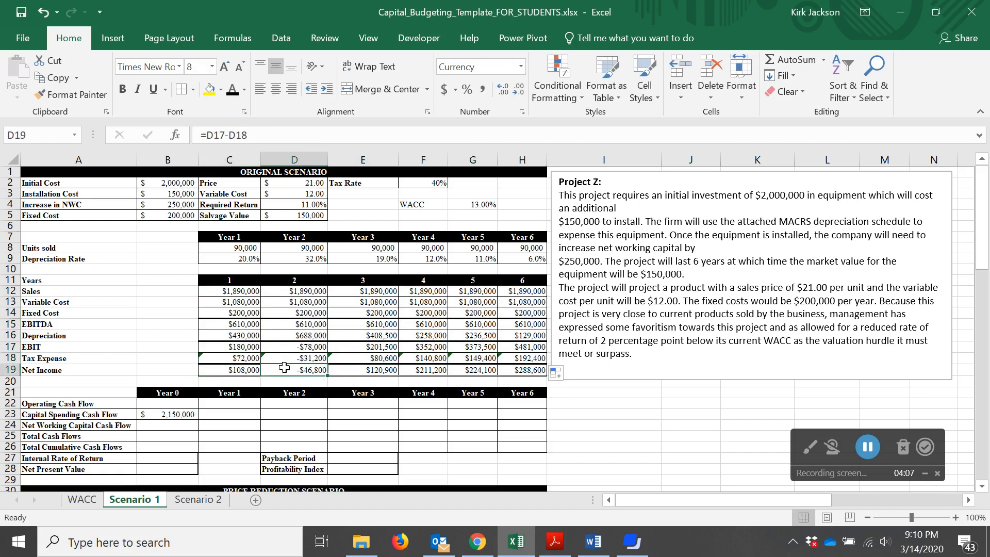
pyautogui.press('Down')
pyautogui.press('Up')
pyautogui.press('Up')
pyautogui.press('Up')
pyautogui.press('Up')
pyautogui.press('Up')
pyautogui.press('Down')
pyautogui.press('Down')
pyautogui.press('Down')
pyautogui.press('Down')
pyautogui.press('Up')
pyautogui.press('Up')
pyautogui.press('Up')
pyautogui.press('Up')
pyautogui.press('Up')
pyautogui.press('Up')
pyautogui.press('Up')
pyautogui.press('Up')
pyautogui.press('Up')
pyautogui.press('Up')
pyautogui.press('Up')
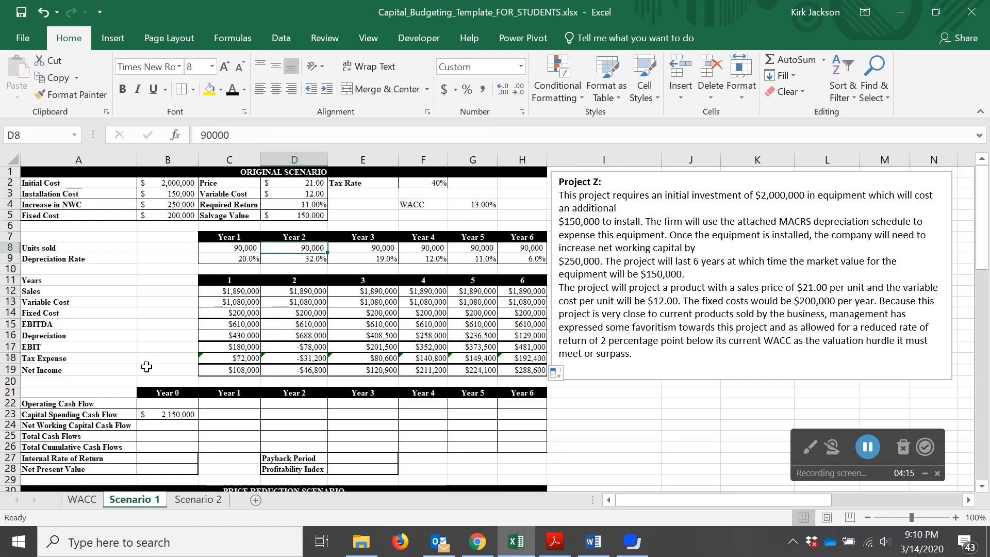
# Try Year 2 units sold values of 95,000 and 97,000
pyautogui.write('95000')
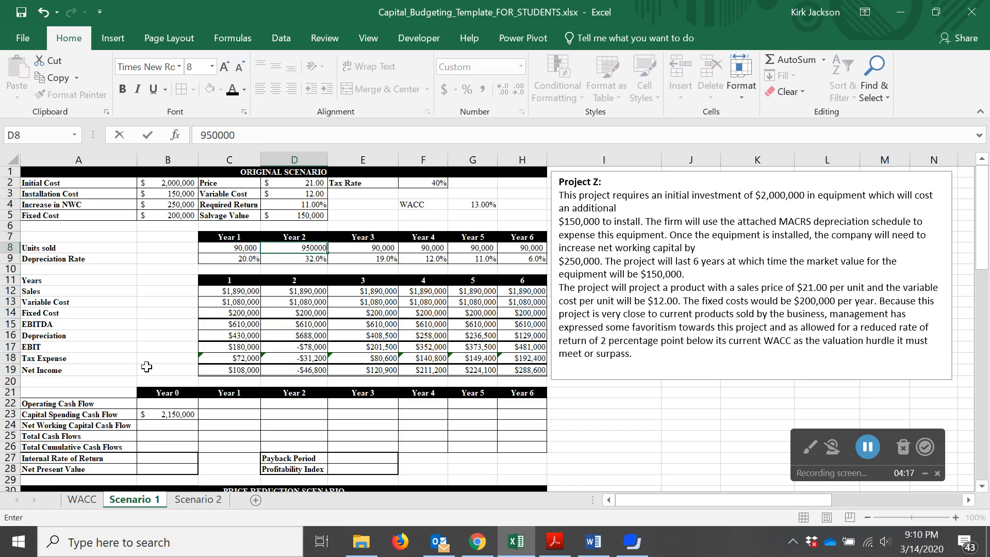
pyautogui.press('Return')
pyautogui.press('Up')
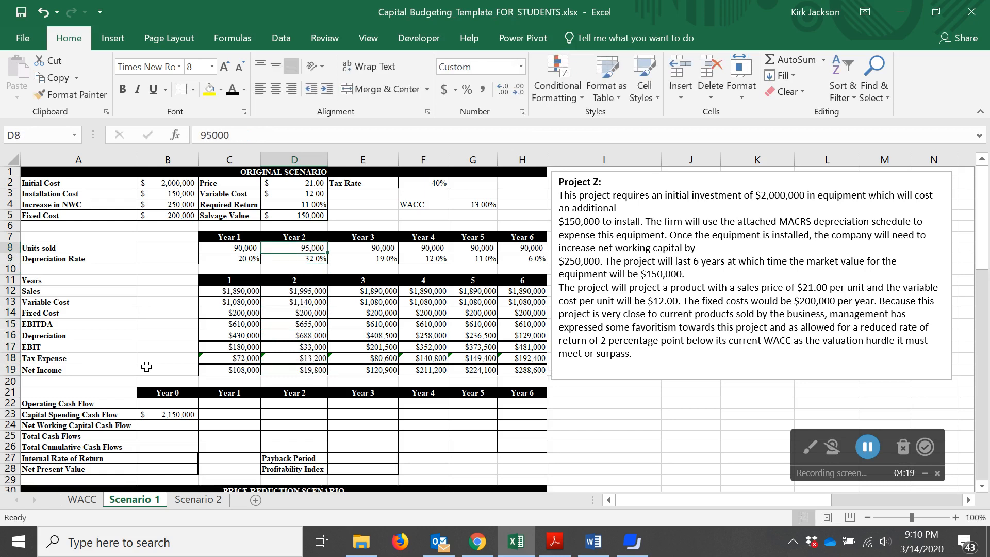
pyautogui.write('97')
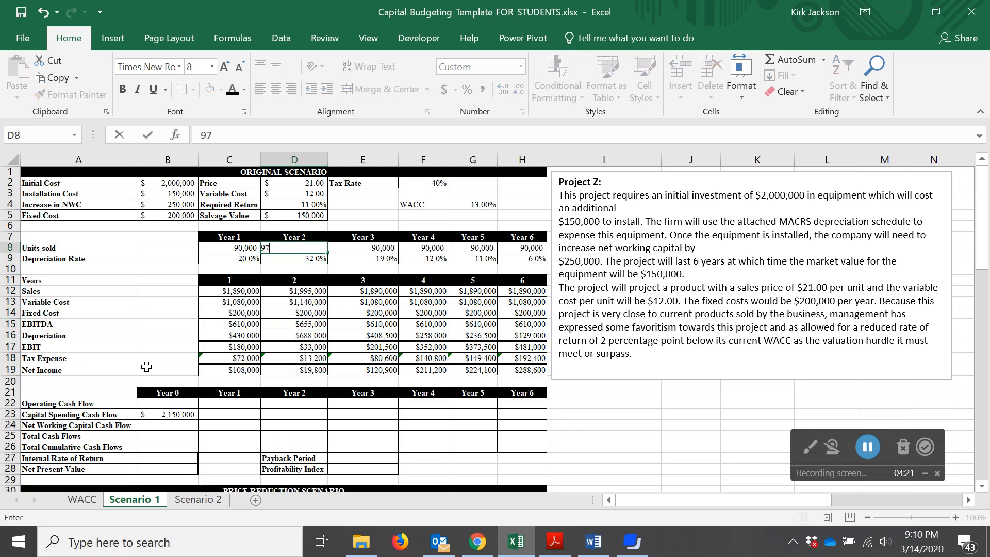
pyautogui.press('Return')
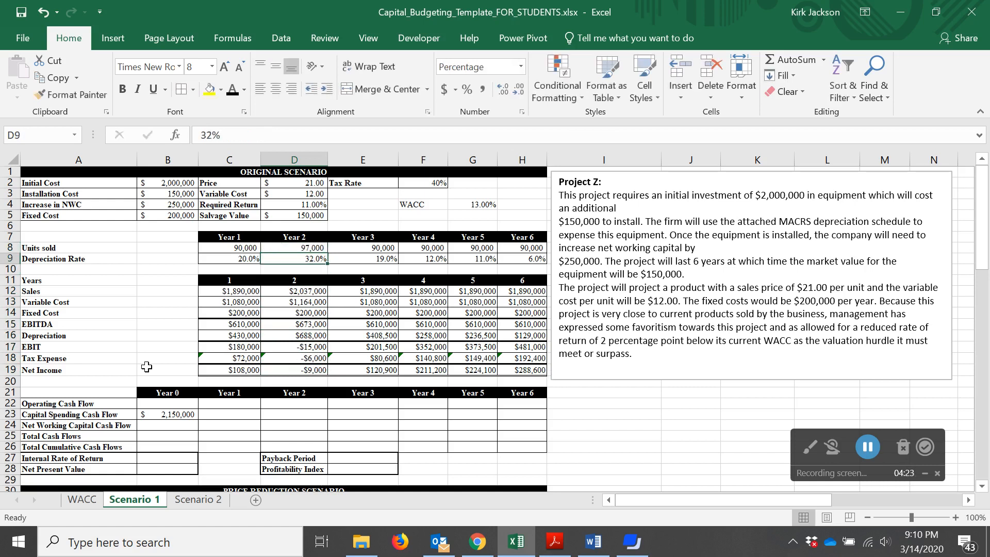
# Set the Year 2 units sold to 100,000
pyautogui.press('Up')
pyautogui.write('10')
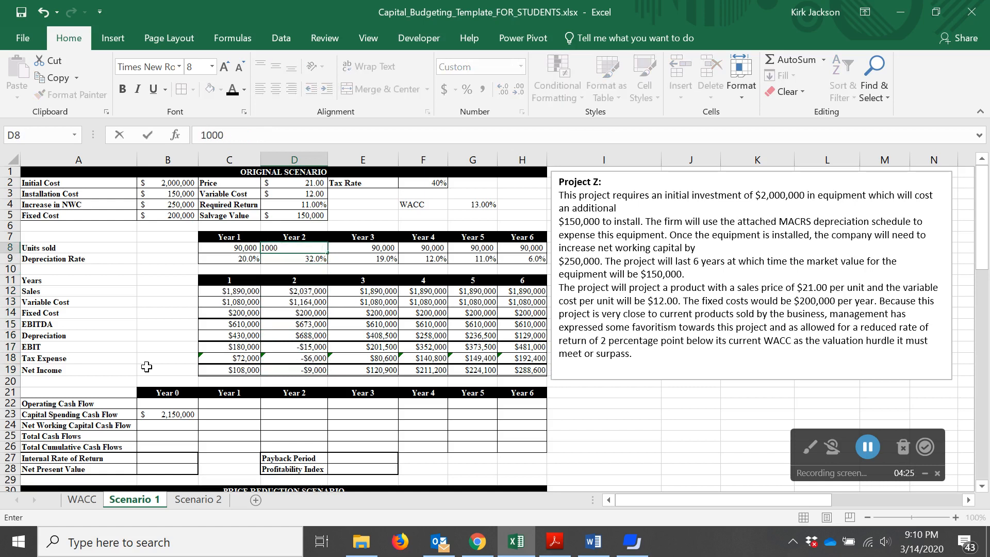
pyautogui.write('0000')
pyautogui.press('Return')
pyautogui.press('Up')
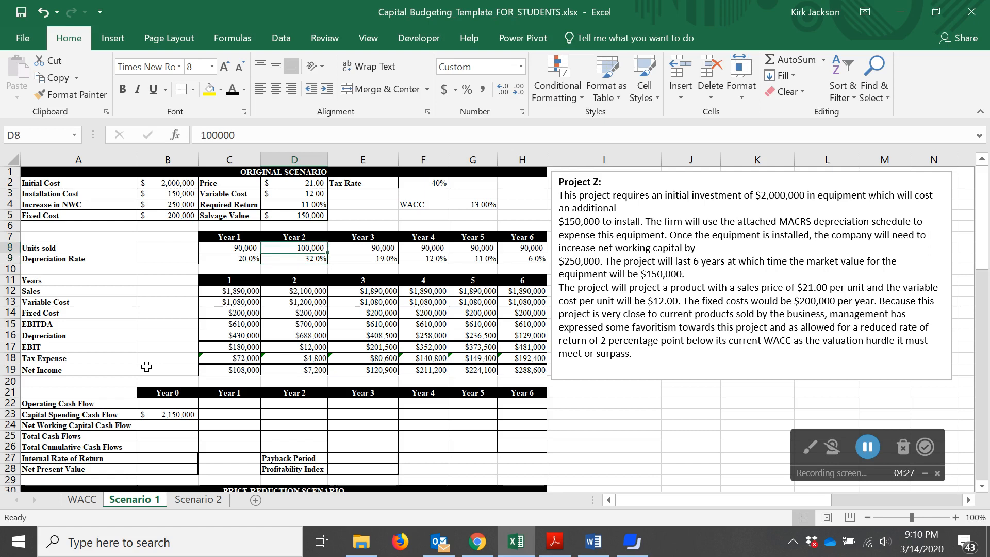
# Review the recalculated Year 2 through Year 4 income statement figures
pyautogui.press('Down')
pyautogui.press('Down')
pyautogui.press('Down')
pyautogui.press('Down')
pyautogui.press('Down')
pyautogui.press('Down')
pyautogui.press('Down')
pyautogui.press('Down')
pyautogui.press('Down')
pyautogui.press('Down')
pyautogui.press('Down')
pyautogui.press('Down')
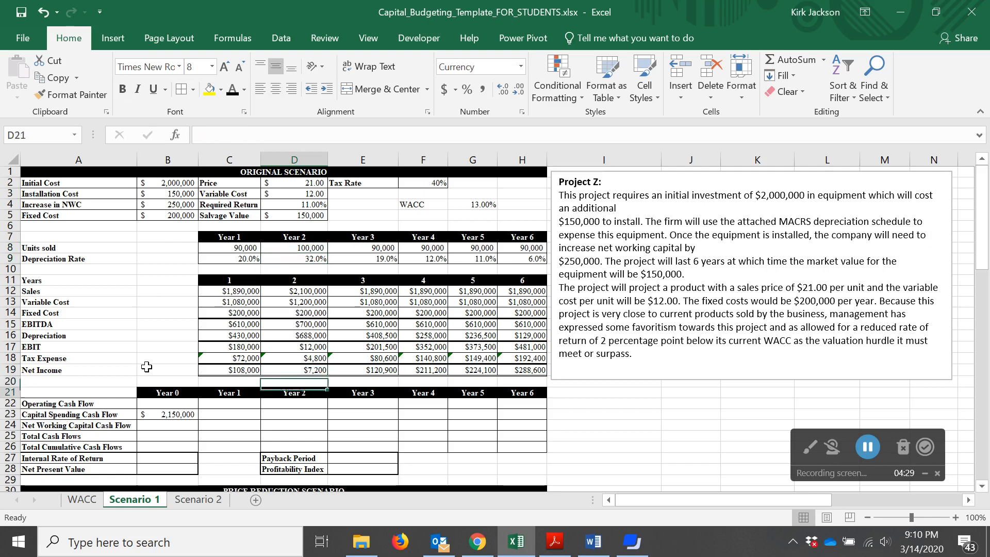
pyautogui.press('Up')
pyautogui.press('Left')
pyautogui.press('Right')
pyautogui.press('Right')
pyautogui.press('Right')
pyautogui.press('Right')
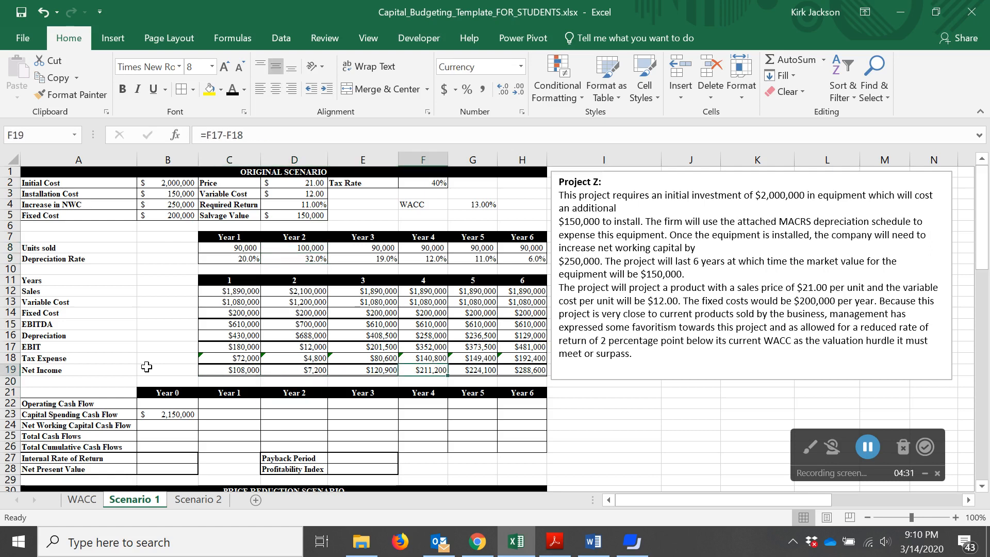
pyautogui.press('Left')
pyautogui.press('Right')
pyautogui.press('Right')
pyautogui.press('Left')
# Try to enter the Year 1 operating cash flow as net income plus depreciation
pyautogui.click(147, 367)
pyautogui.press('Right')
pyautogui.press('Down')
pyautogui.press('Down')
pyautogui.press('Down')
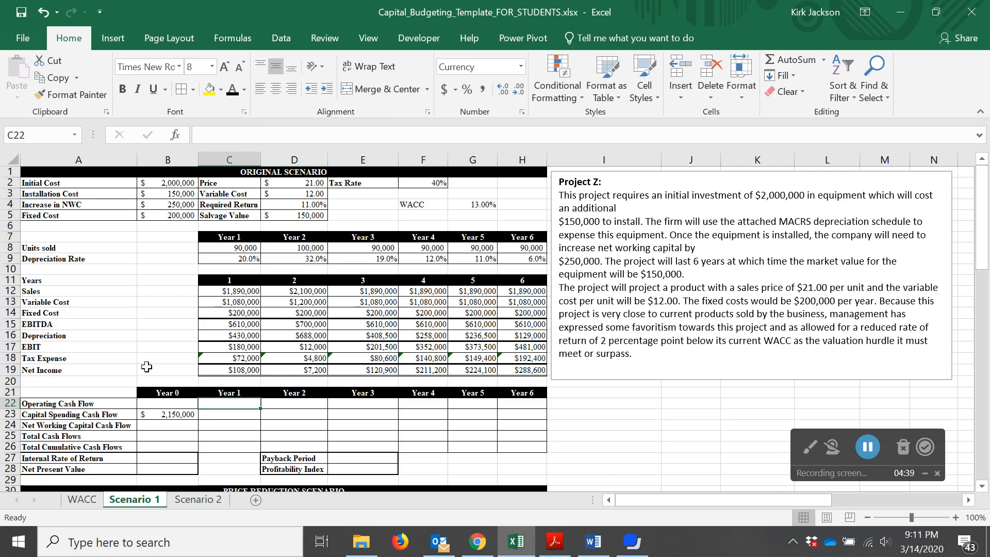
pyautogui.write('=')
pyautogui.press('Up')
pyautogui.press('Up')
pyautogui.press('Up')
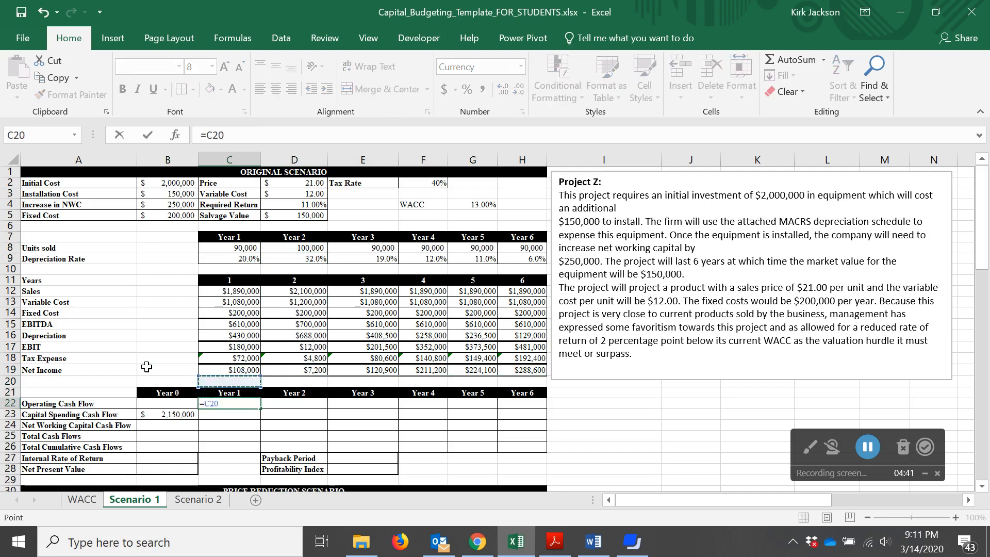
pyautogui.press('Up')
pyautogui.press('Up')
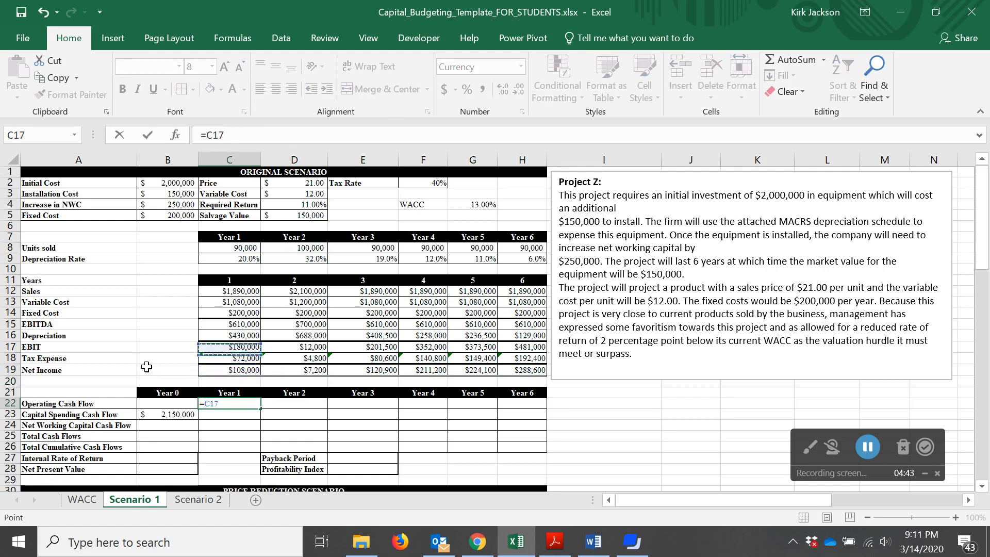
pyautogui.press('Down')
pyautogui.press('Down')
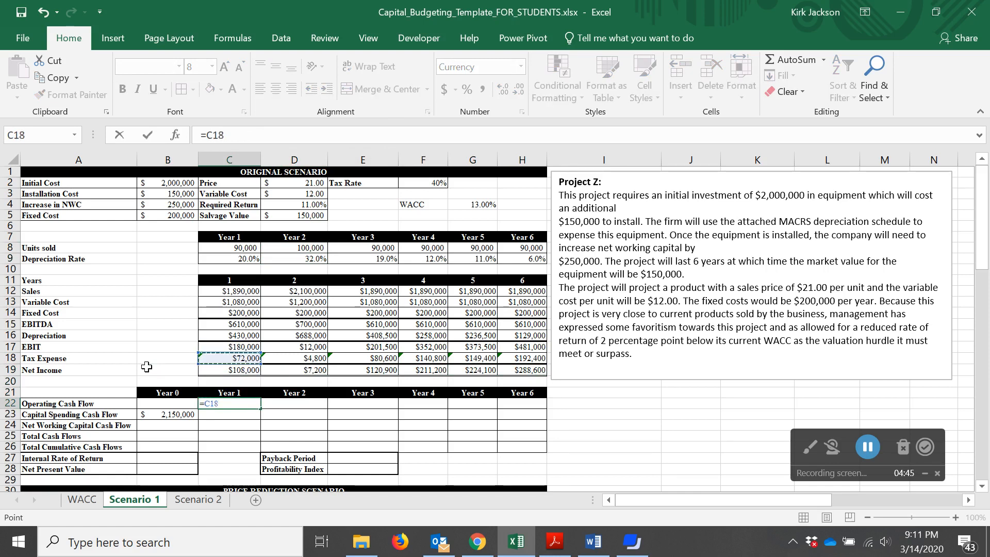
pyautogui.write('=')
pyautogui.press('Up')
pyautogui.press('Up')
pyautogui.press('Up')
pyautogui.press('Up')
pyautogui.press('Up')
pyautogui.press('Up')
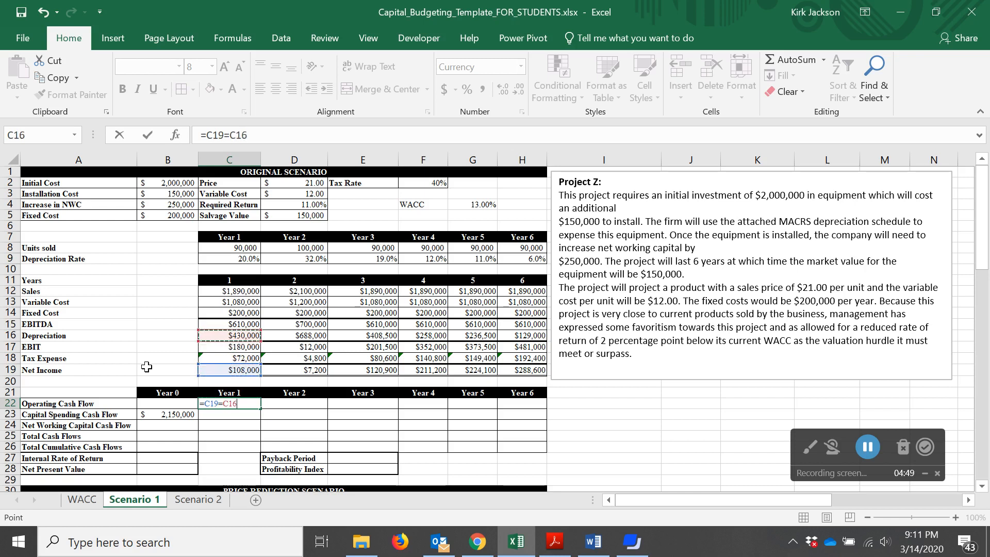
pyautogui.press('Return')
# Set the Year 1 operating cash flow to net income plus depreciation (=C19+C16)
pyautogui.press('Up')
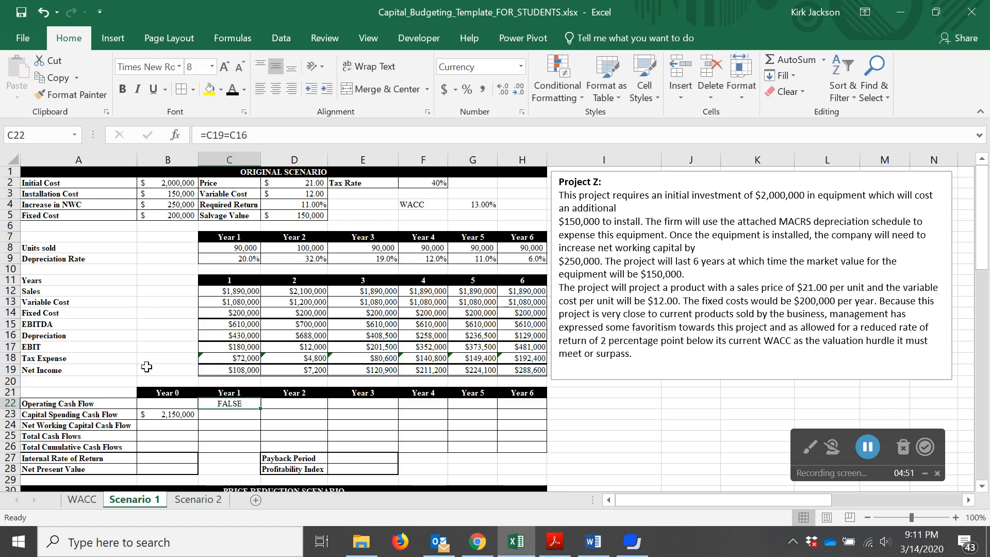
pyautogui.write('=')
pyautogui.press('Up')
pyautogui.press('Up')
pyautogui.press('Up')
pyautogui.write('+')
pyautogui.press('Up')
pyautogui.press('Up')
pyautogui.press('Up')
pyautogui.press('Up')
pyautogui.press('Up')
pyautogui.press('Up')
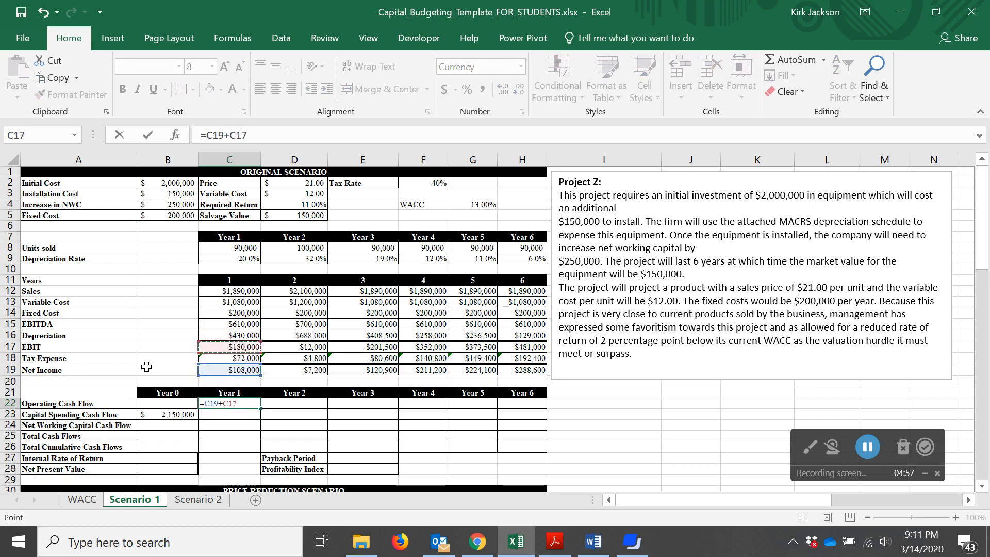
pyautogui.press('Return')
# Inspect the Year 0 capital spending formula and the income statement cells above it
pyautogui.press('Down')
pyautogui.press('Down')
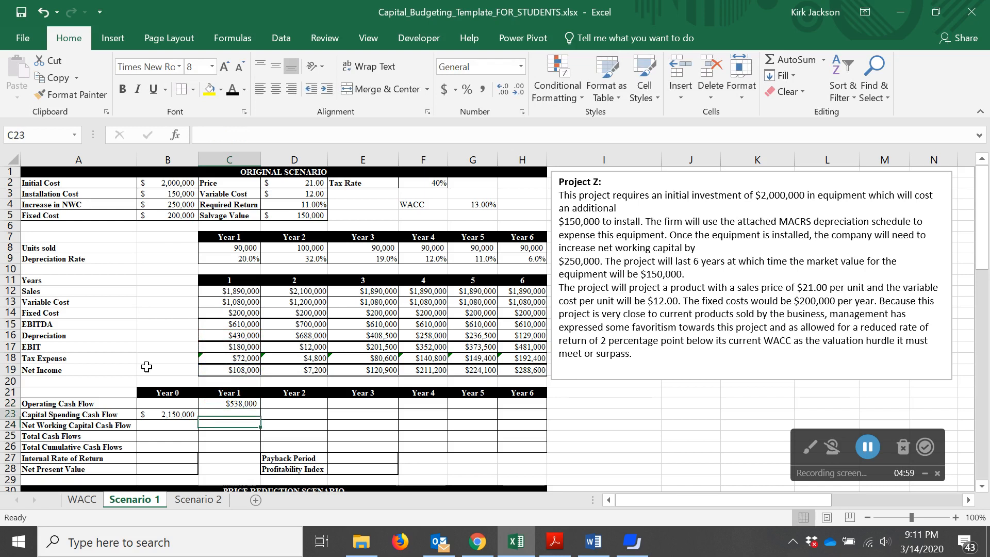
pyautogui.press('Up')
pyautogui.press('Up')
pyautogui.press('Up')
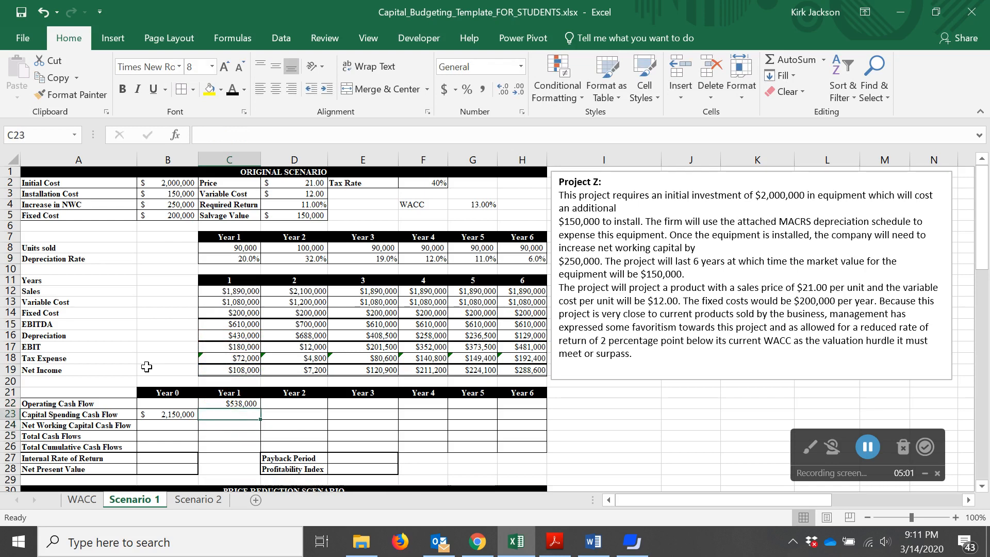
pyautogui.press('Left')
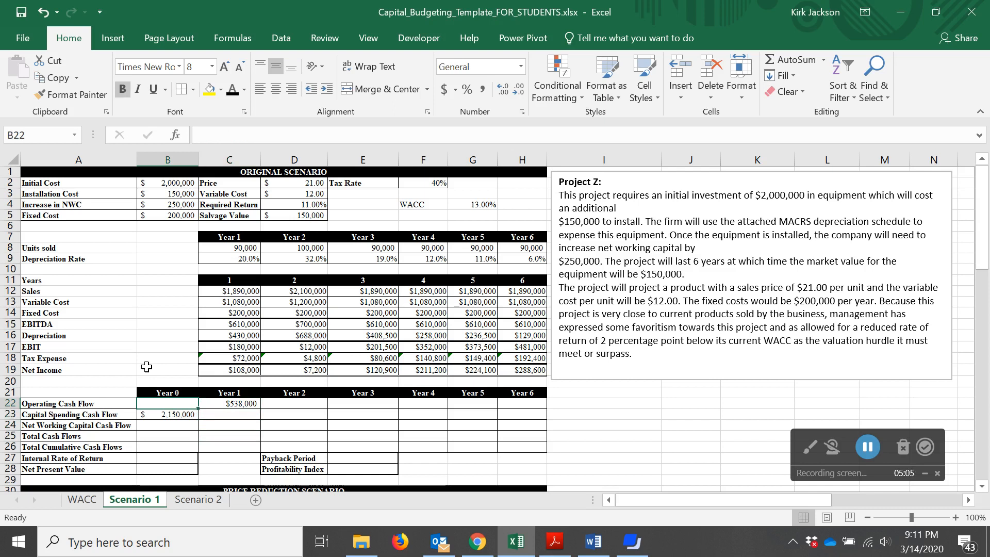
pyautogui.press('Up')
pyautogui.press('Up')
pyautogui.press('Up')
pyautogui.press('Up')
pyautogui.press('Up')
pyautogui.press('Up')
pyautogui.press('Up')
pyautogui.press('Up')
pyautogui.press('Up')
pyautogui.press('Up')
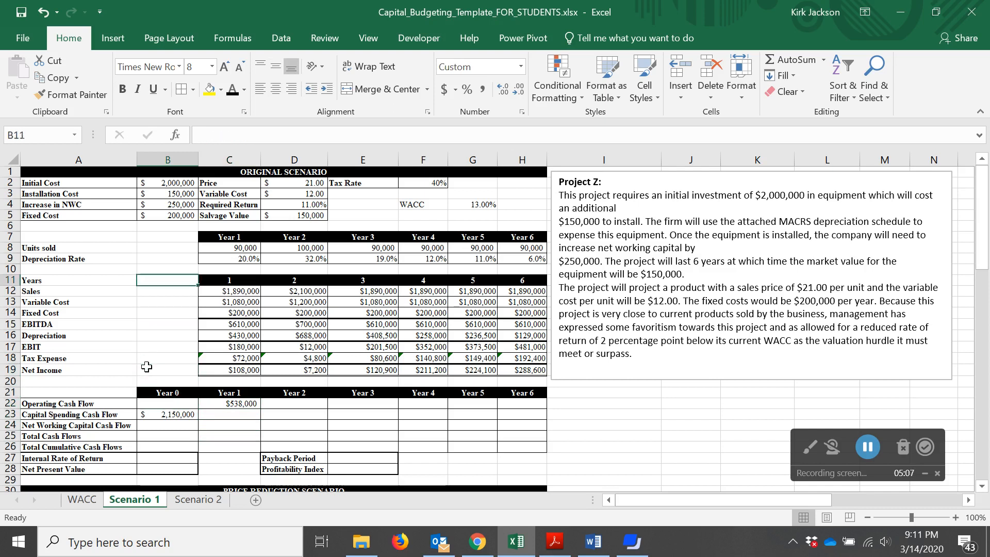
pyautogui.press('Down')
pyautogui.press('Down')
pyautogui.press('Down')
pyautogui.press('Down')
pyautogui.press('Down')
pyautogui.press('Down')
pyautogui.press('Down')
pyautogui.press('Down')
pyautogui.press('Down')
pyautogui.press('Down')
pyautogui.press('Down')
pyautogui.press('Down')
pyautogui.press('Up')
pyautogui.press('Right')
pyautogui.press('Left')
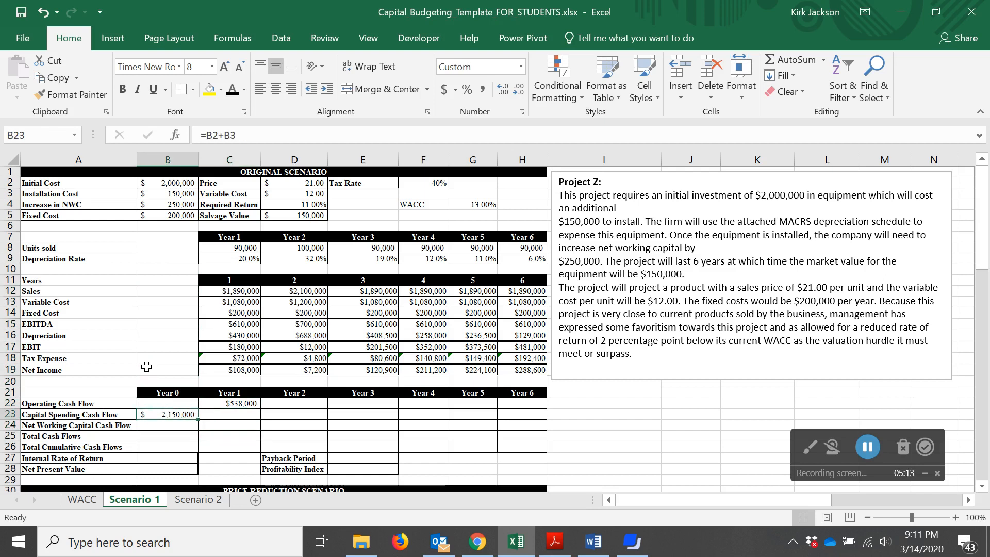
# Enter 0 capital spending for Year 1 and fill it across through Year 5
pyautogui.press('Right')
pyautogui.write('0')
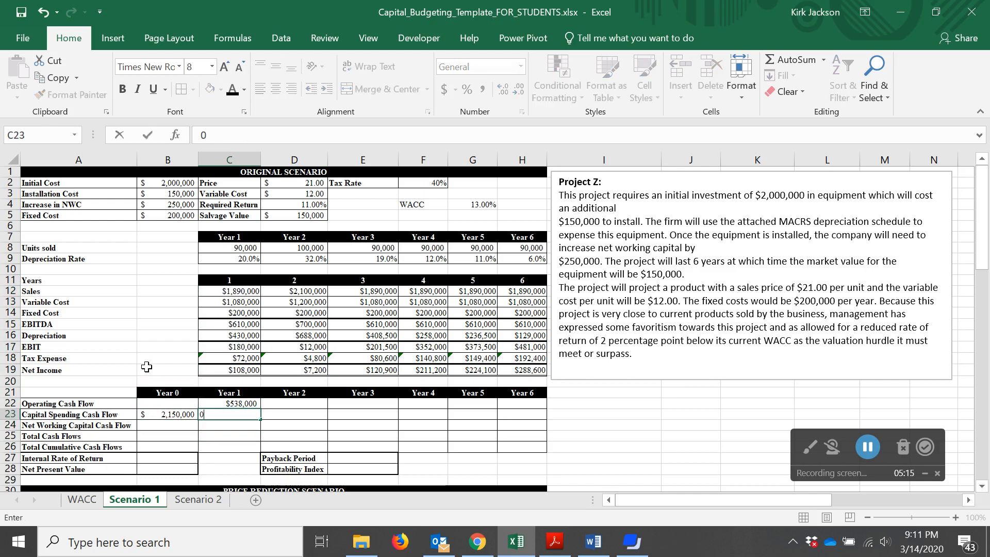
pyautogui.press('Right')
pyautogui.press('Left')
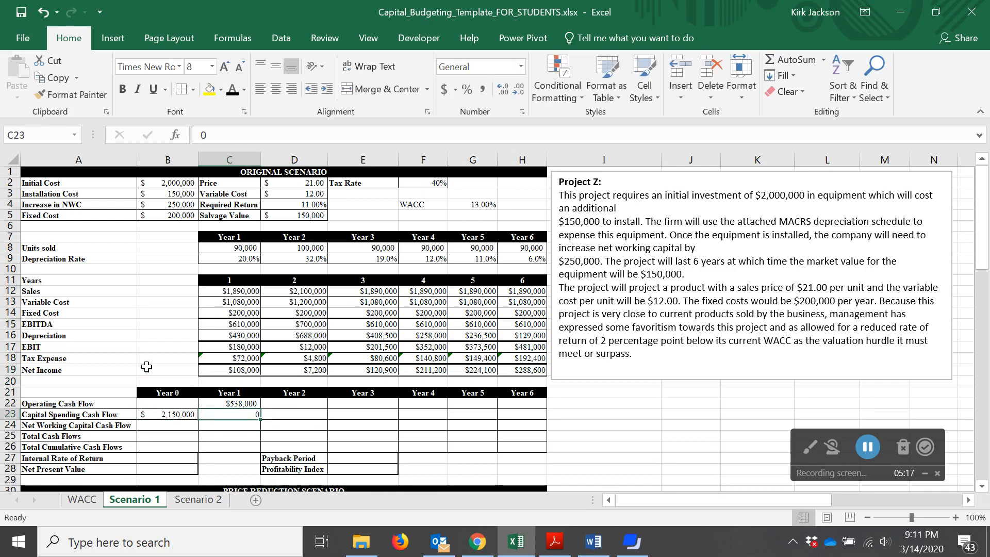
pyautogui.moveTo(260, 418); pyautogui.dragTo(504, 419)
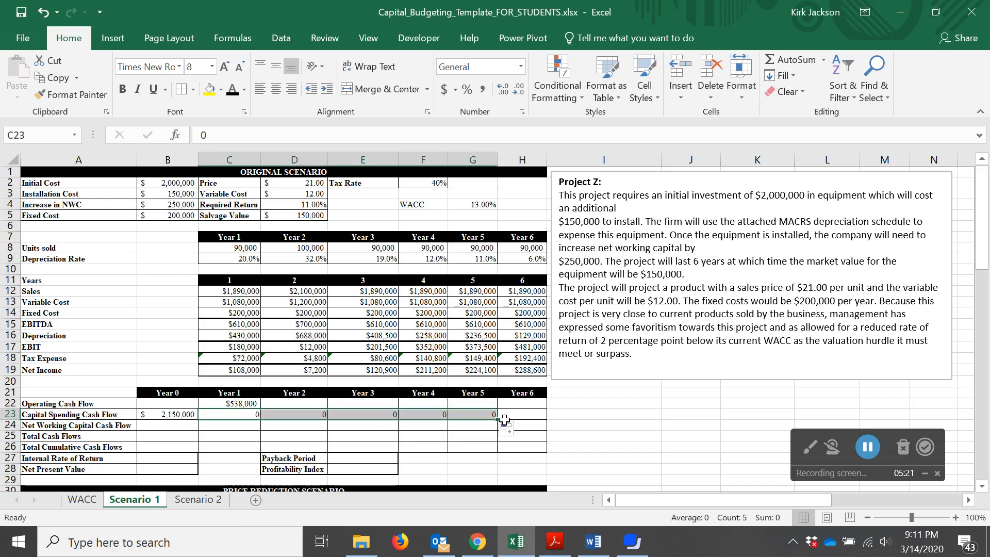
pyautogui.click(479, 415)
pyautogui.click(537, 414)
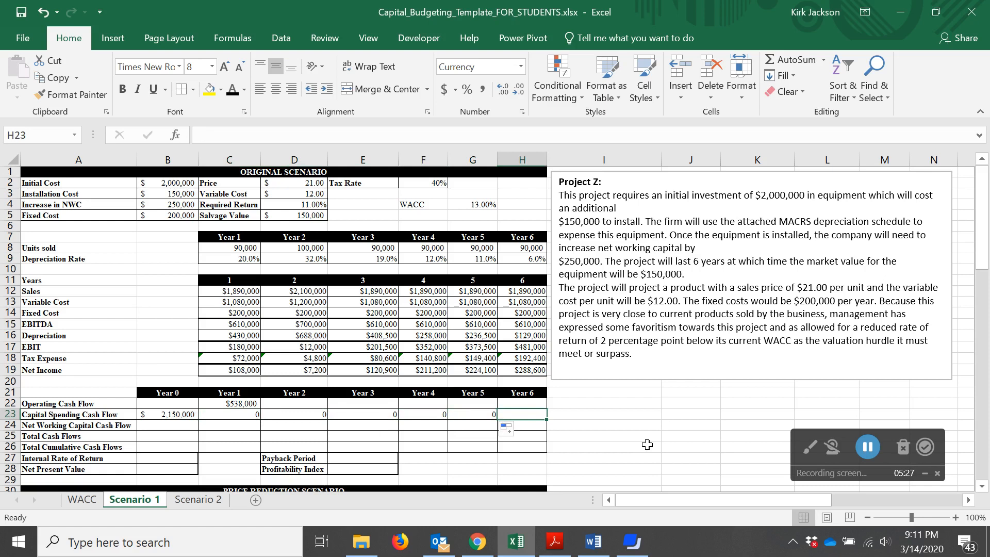
# Set the Year 0 operating cash flow to 0
pyautogui.press('Left')
pyautogui.press('Left')
pyautogui.press('Left')
pyautogui.press('Left')
pyautogui.press('Left')
pyautogui.press('Left')
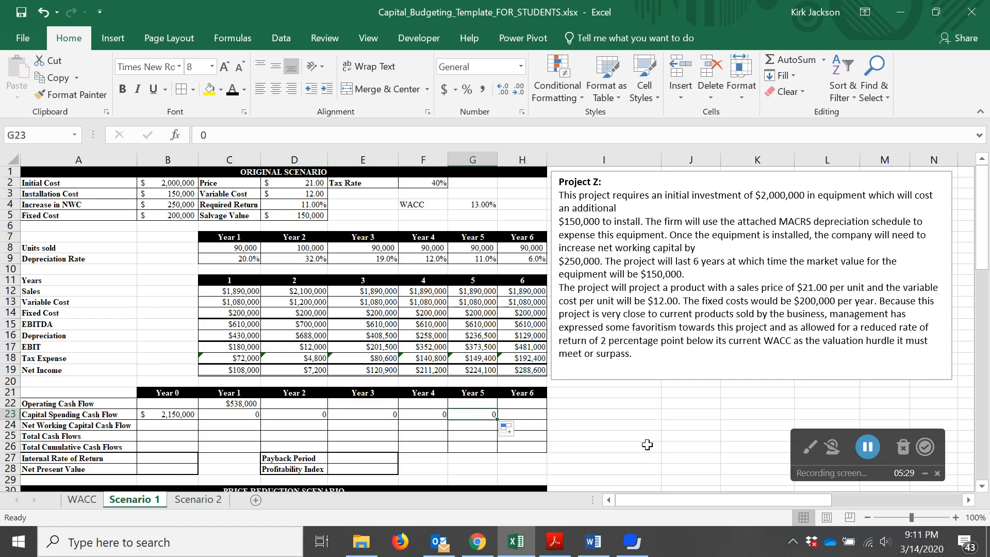
pyautogui.press('Up')
pyautogui.write('0')
pyautogui.press('Return')
pyautogui.press('Up')
pyautogui.press('Right')
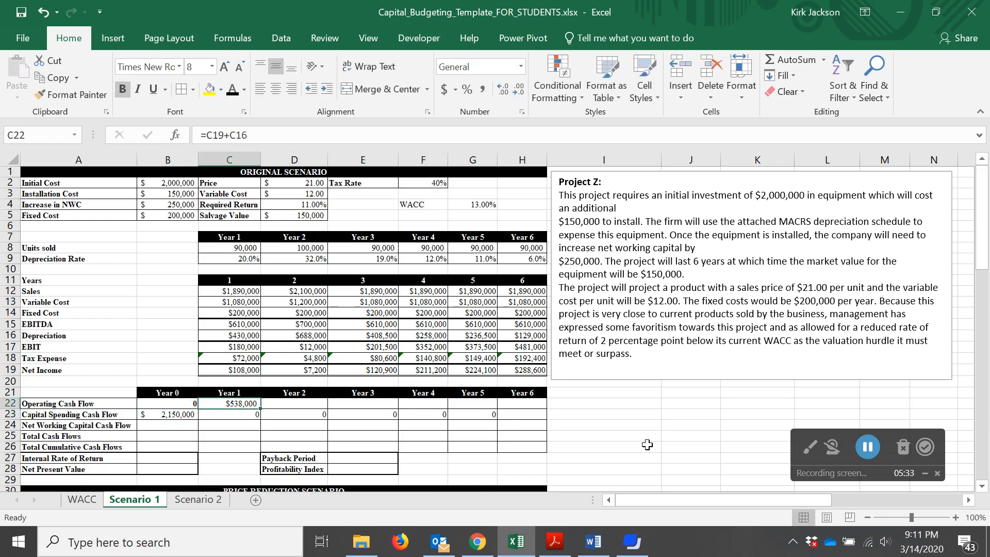
# Fill the Year 1 operating cash flow formula across Years 2 through 6
pyautogui.moveTo(261, 407); pyautogui.dragTo(538, 405)
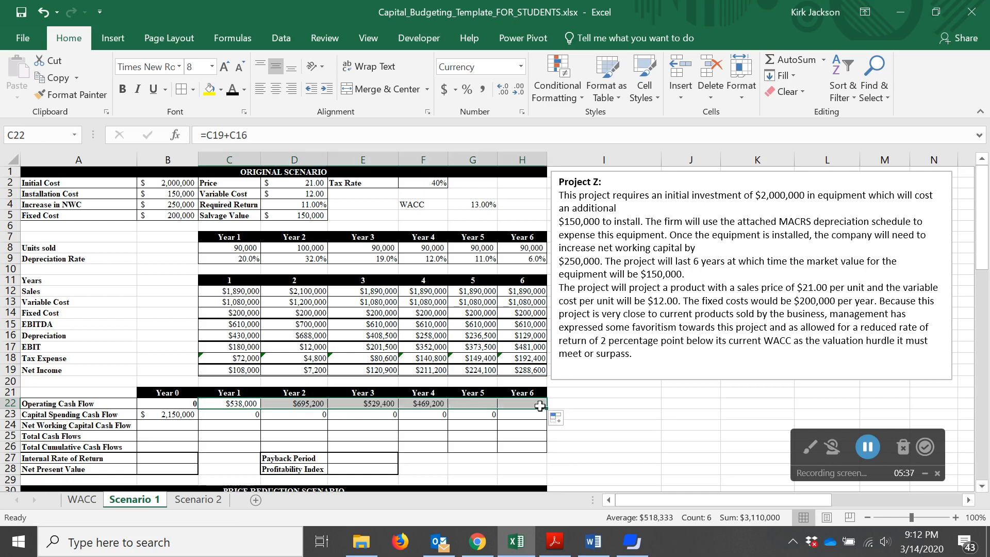
pyautogui.click(517, 422)
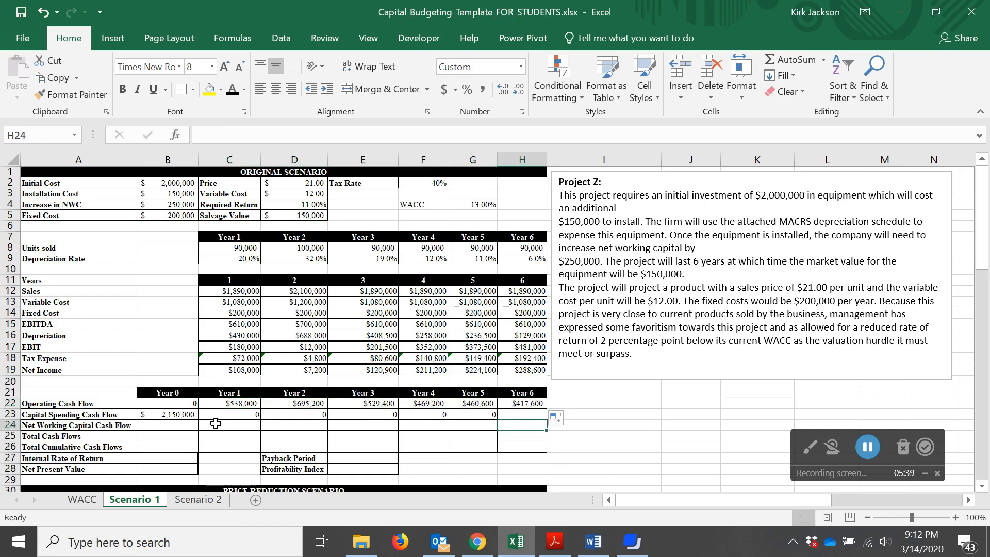
# Link the Year 0 net working capital cash flow to the increase in NWC input
pyautogui.click(165, 424)
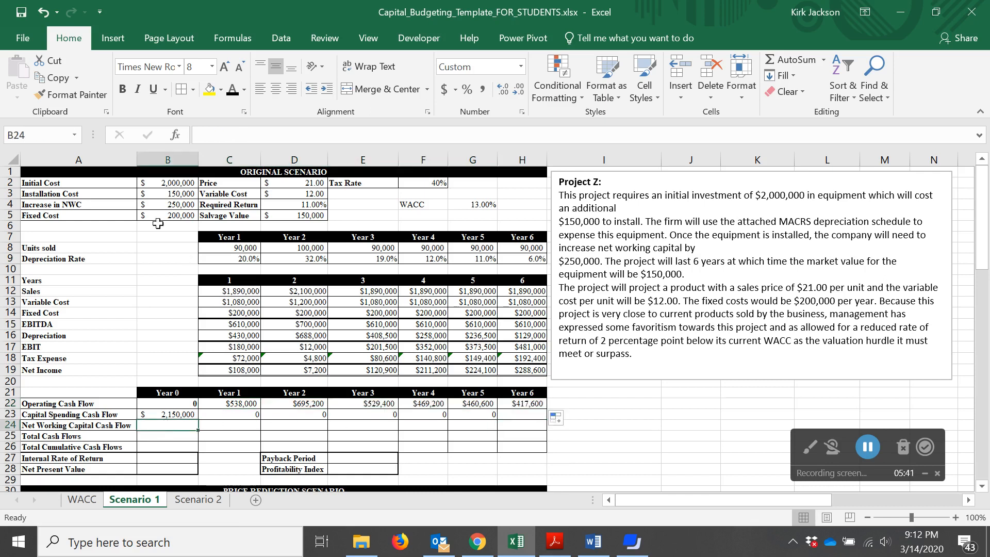
pyautogui.write('=')
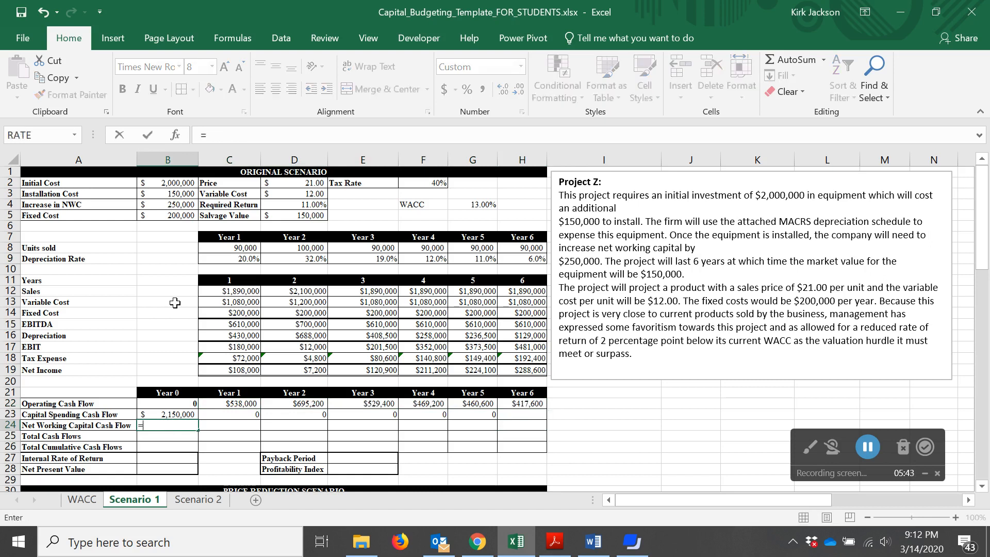
pyautogui.press('Up')
pyautogui.press('Up')
pyautogui.press('Up')
pyautogui.press('Up')
pyautogui.press('Up')
pyautogui.press('Up')
pyautogui.press('Up')
pyautogui.press('Up')
pyautogui.press('Up')
pyautogui.press('Up')
pyautogui.press('Up')
pyautogui.press('Up')
pyautogui.press('Up')
pyautogui.press('Up')
pyautogui.press('Up')
pyautogui.press('Up')
pyautogui.press('Up')
pyautogui.press('Up')
pyautogui.press('Up')
pyautogui.press('Up')
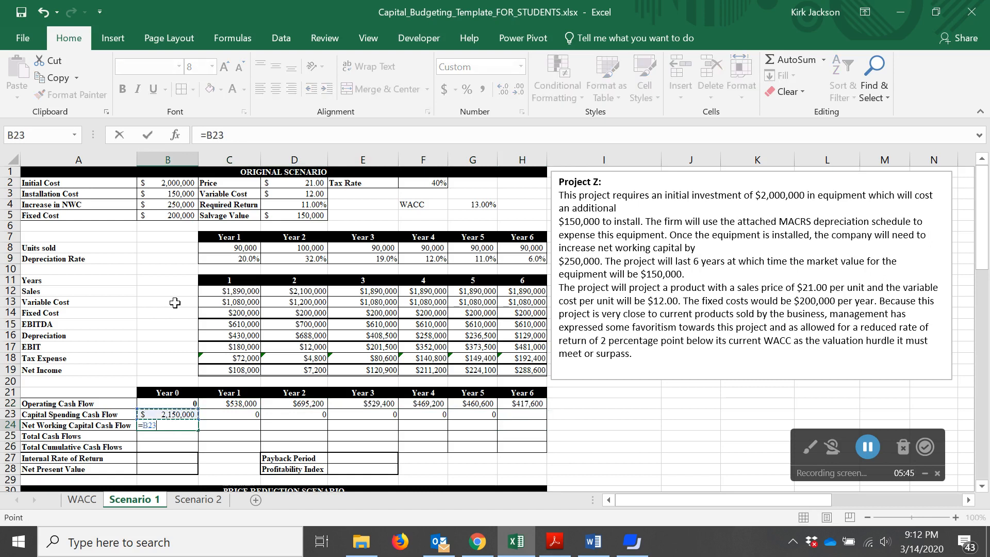
pyautogui.press('Return')
# Enter 0 net working capital cash flow for Year 1 and fill it through Year 5
pyautogui.press('Up')
pyautogui.press('Right')
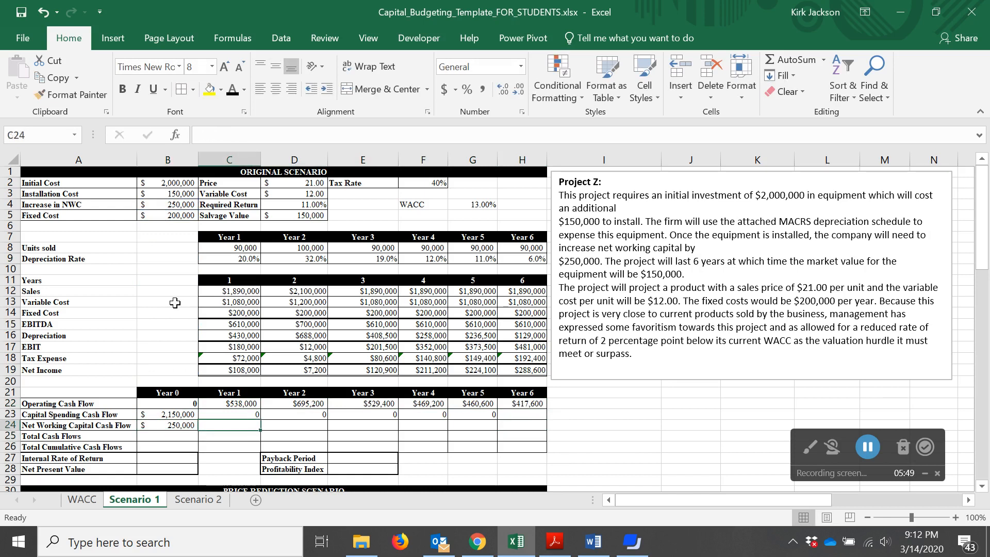
pyautogui.write('0')
pyautogui.press('Right')
pyautogui.press('Left')
pyautogui.click(175, 303)
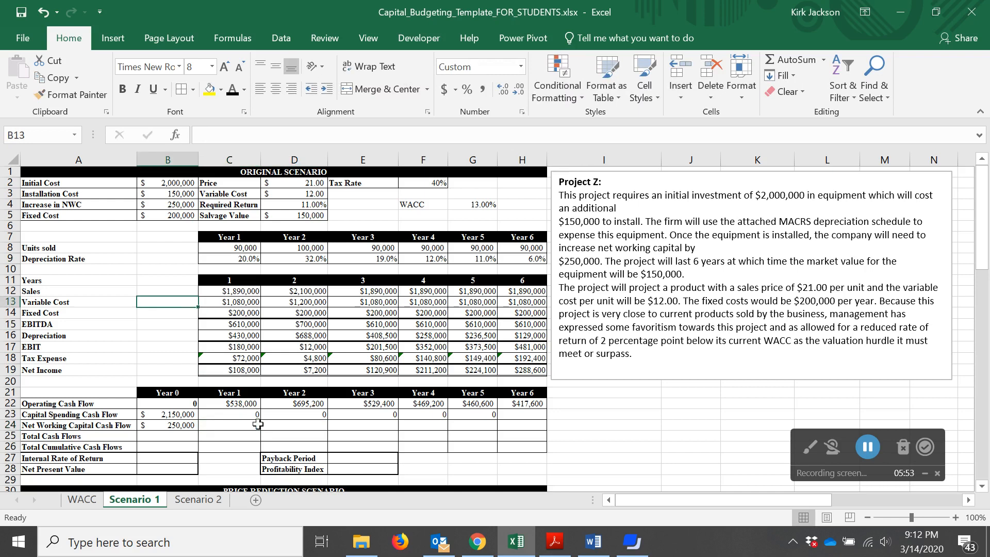
pyautogui.click(249, 427)
pyautogui.moveTo(261, 430); pyautogui.dragTo(491, 426)
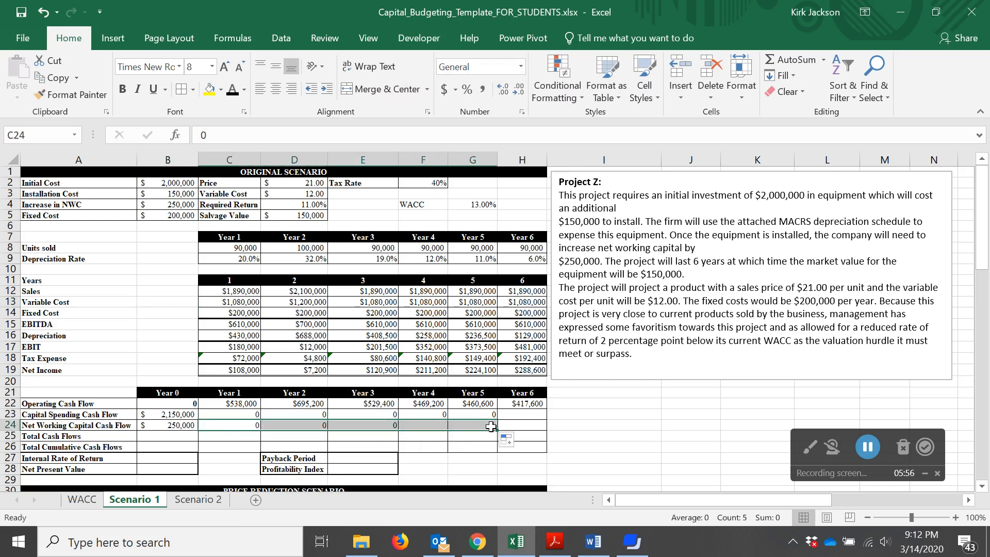
# Set the Year 6 net working capital cash flow to recover the NWC increase (=B4)
pyautogui.click(535, 428)
pyautogui.write('=')
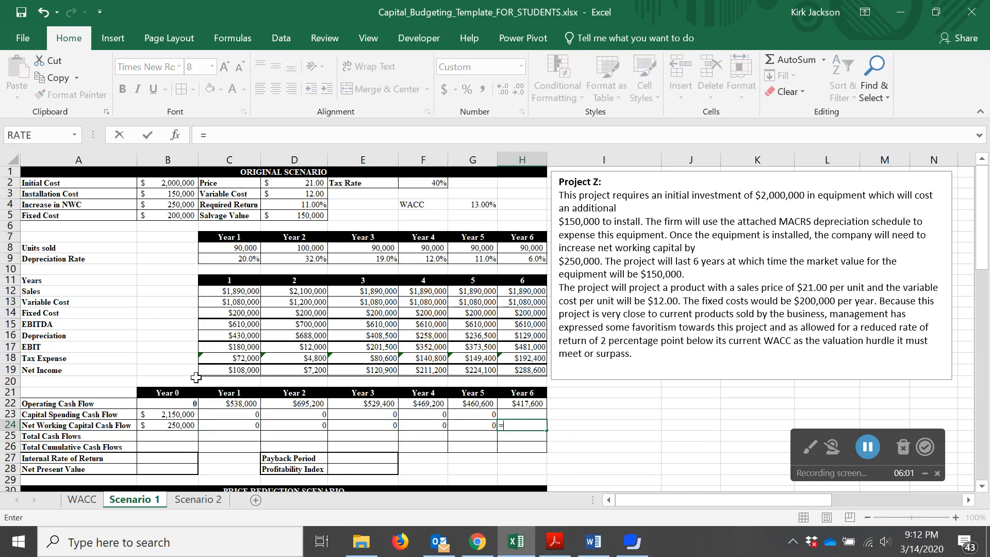
pyautogui.click(178, 205)
pyautogui.press('Return')
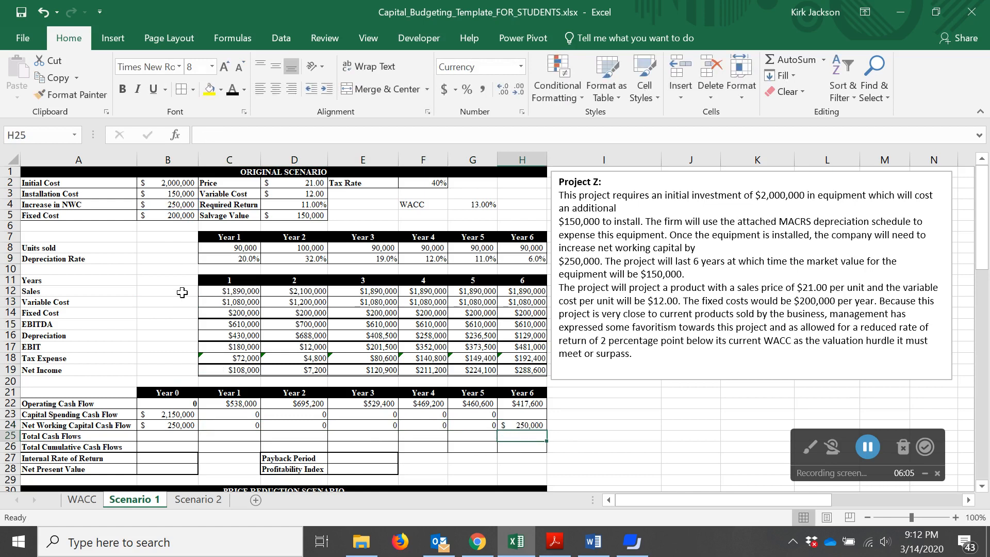
# Compute the Year 0 total cash flow as the negative sum of B22:B24
pyautogui.press('Left')
pyautogui.press('Left')
pyautogui.press('Left')
pyautogui.press('Left')
pyautogui.press('Left')
pyautogui.press('Left')
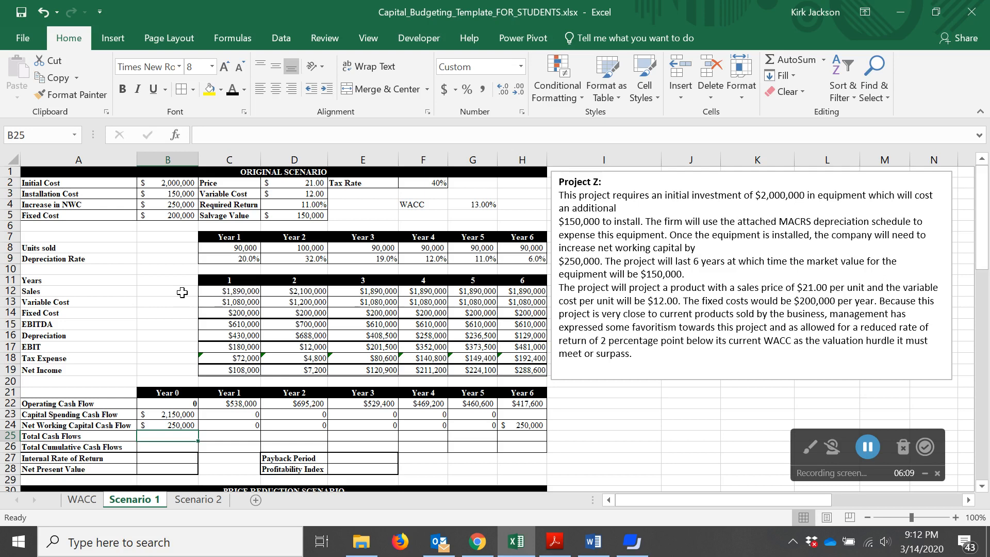
pyautogui.write('=')
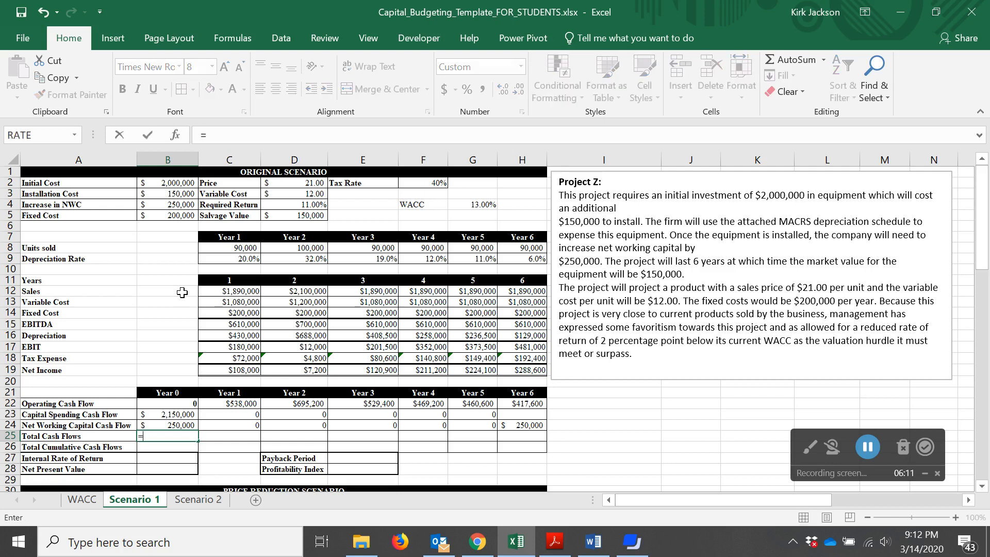
pyautogui.write('-sum(')
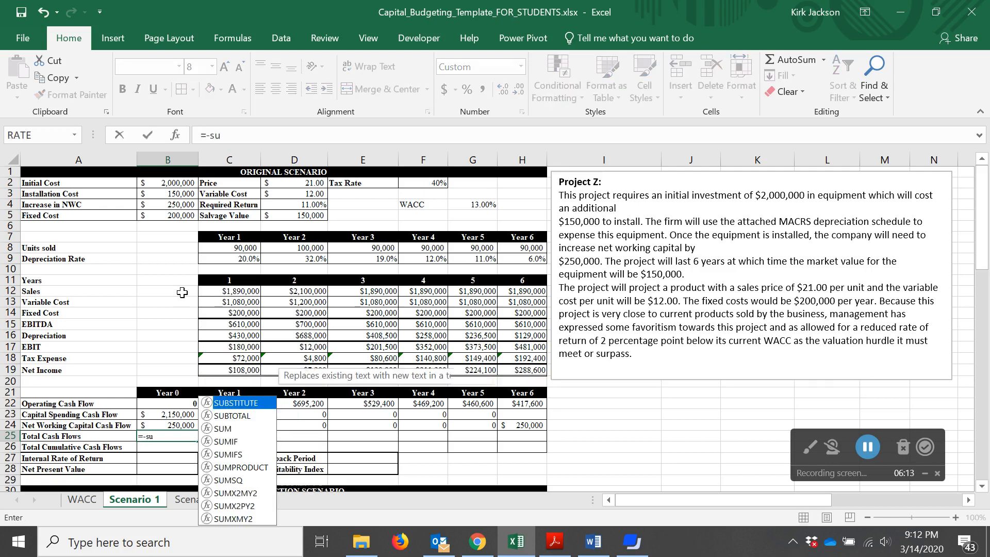
pyautogui.press('Up')
pyautogui.hotkey('shift', 'Up')
pyautogui.hotkey('shift', 'Up')
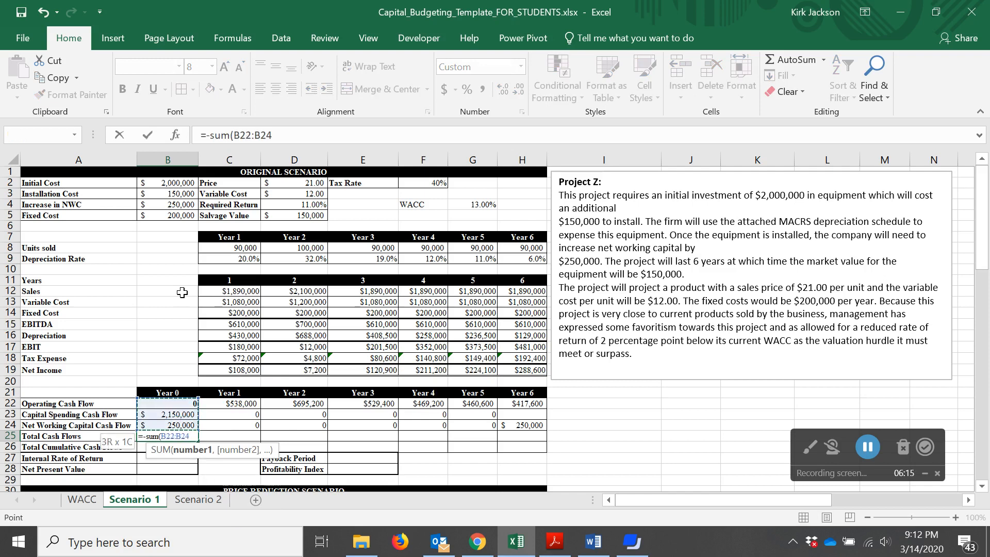
pyautogui.press('Return')
pyautogui.press('Up')
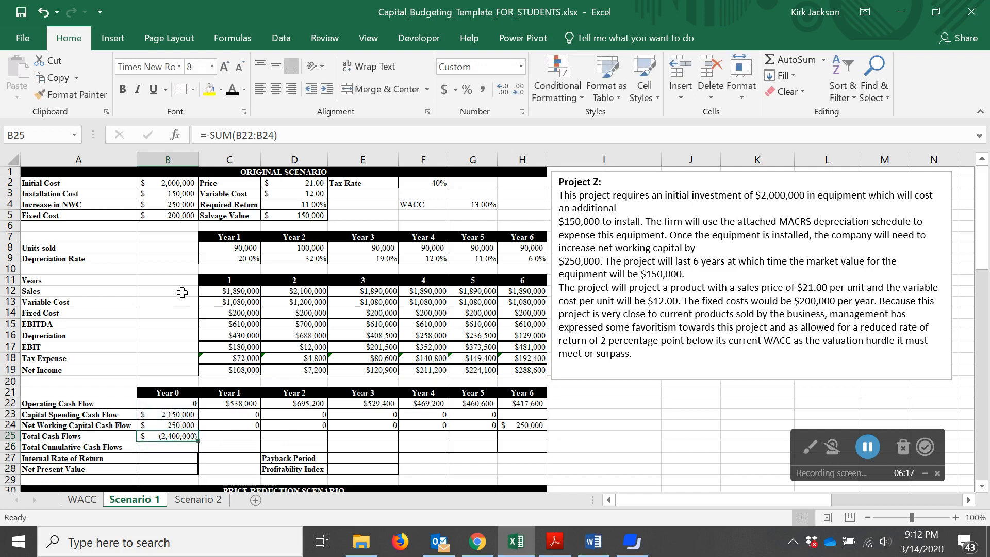
pyautogui.press('Right')
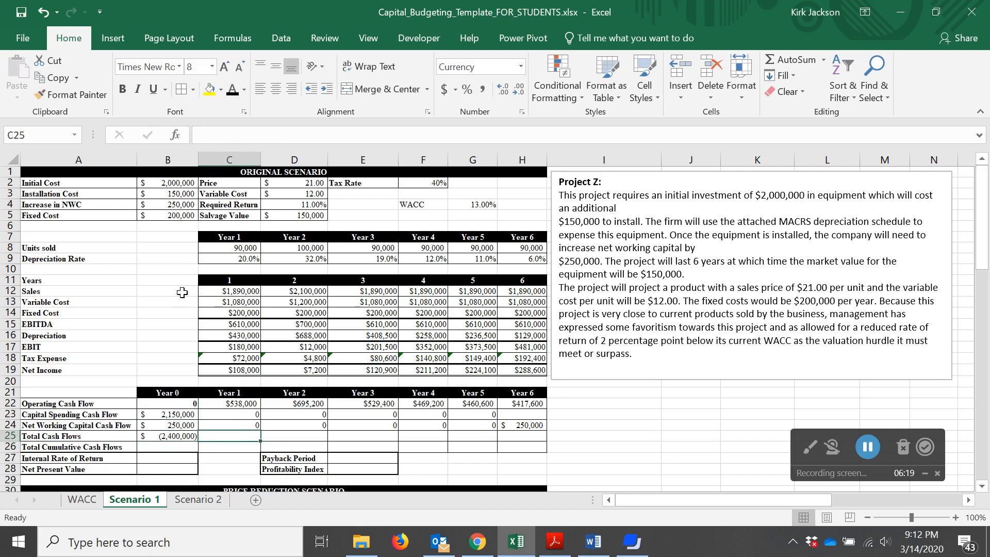
pyautogui.write('=sym')
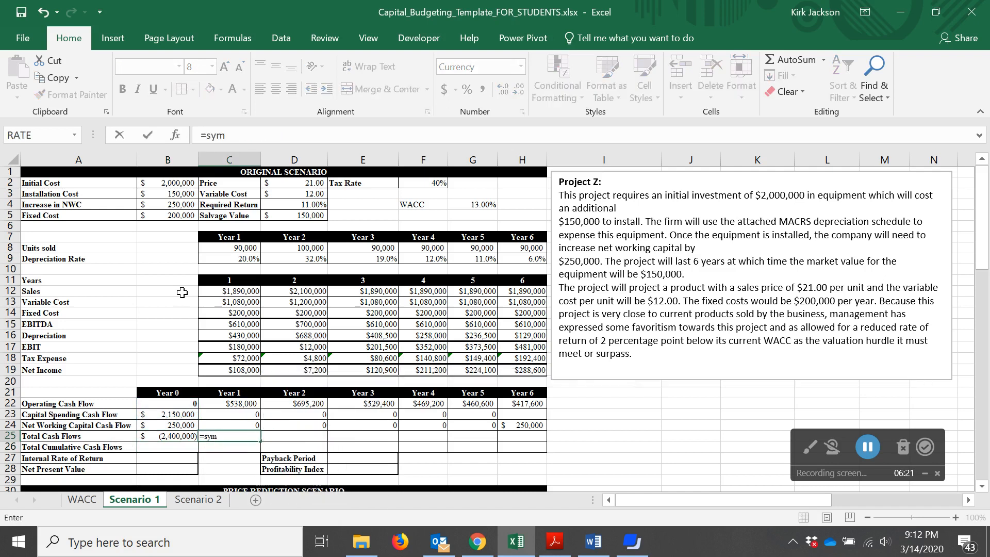
pyautogui.write('(')
pyautogui.press('Up')
pyautogui.hotkey('shift', 'Up')
pyautogui.hotkey('shift', 'Up')
pyautogui.press('Escape')
# Compute the Year 1 total cash flow as the sum of C22:C24 and fill it through Year 6
pyautogui.write('=sum(')
pyautogui.press('Up')
pyautogui.hotkey('shift', 'Up')
pyautogui.hotkey('shift', 'Up')
pyautogui.press('Return')
pyautogui.press('Up')
pyautogui.moveTo(261, 438); pyautogui.dragTo(544, 439)
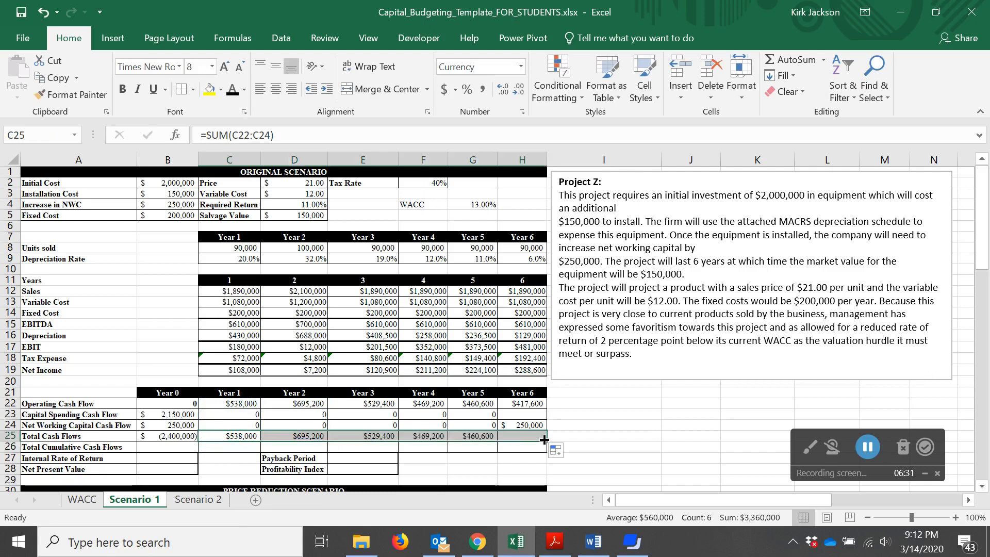
# Set the Year 6 capital spending cash flow to the after-tax salvage value, =D5*(1-F2)
pyautogui.click(531, 458)
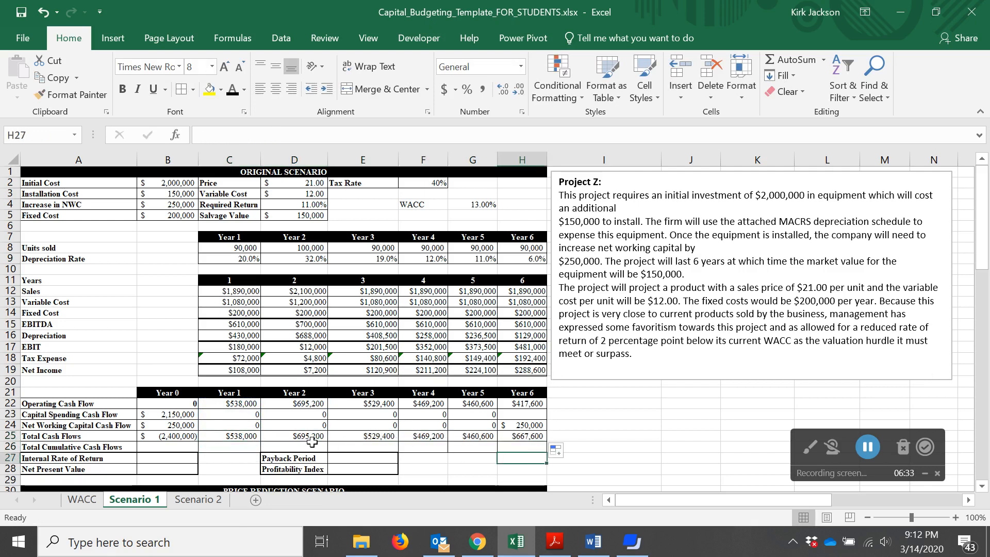
pyautogui.click(539, 414)
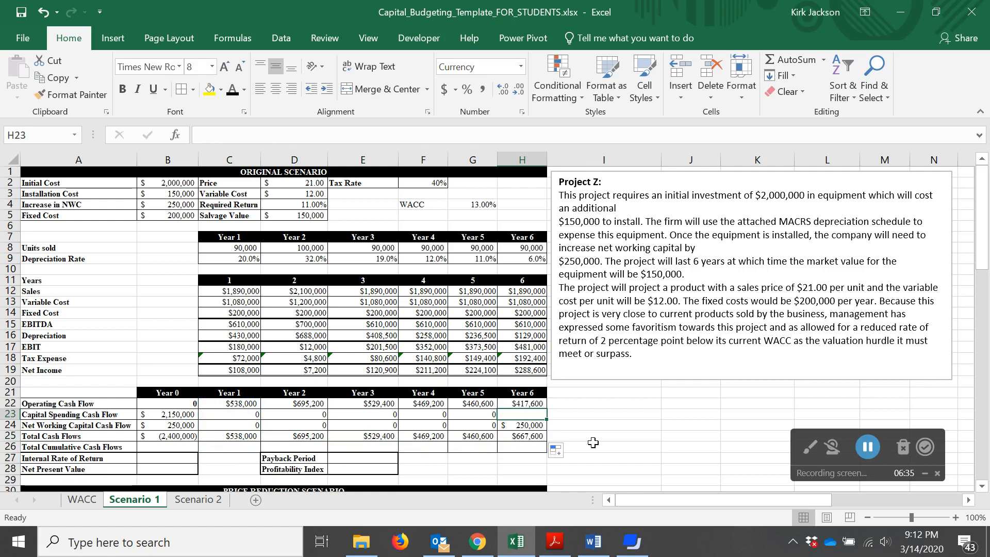
pyautogui.write('=')
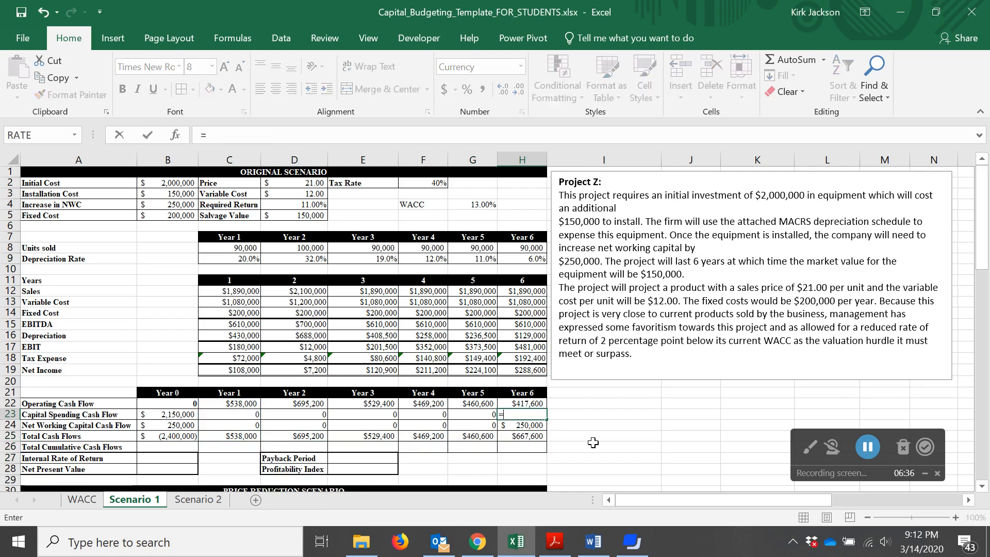
pyautogui.click(288, 214)
pyautogui.write('*(1-')
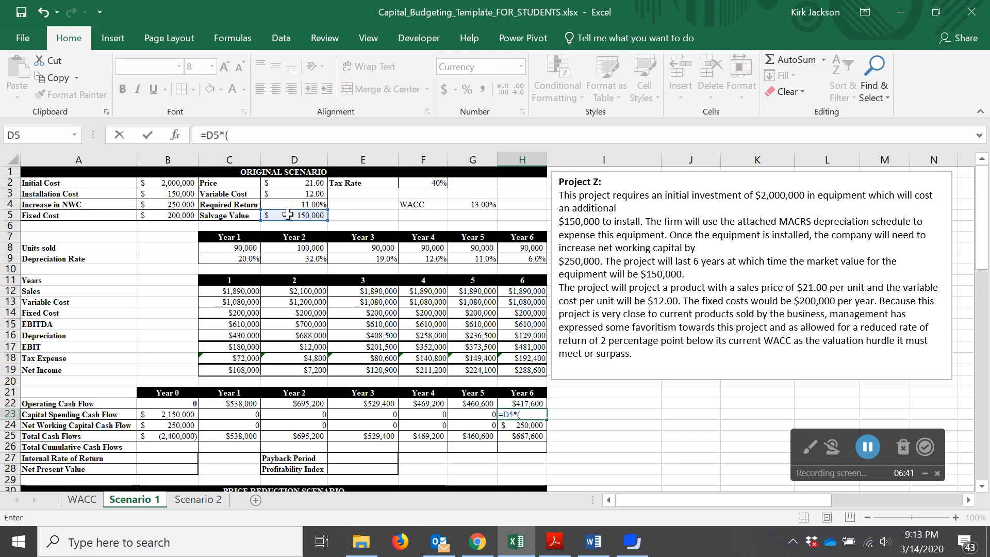
pyautogui.click(417, 183)
pyautogui.write(')')
pyautogui.press('Return')
# Set the Year 0 total cumulative cash flow equal to the Year 0 total cash flow (=B25)
pyautogui.press('Up')
pyautogui.press('Down')
pyautogui.press('Down')
pyautogui.press('Down')
pyautogui.press('Left')
pyautogui.press('Left')
pyautogui.press('Left')
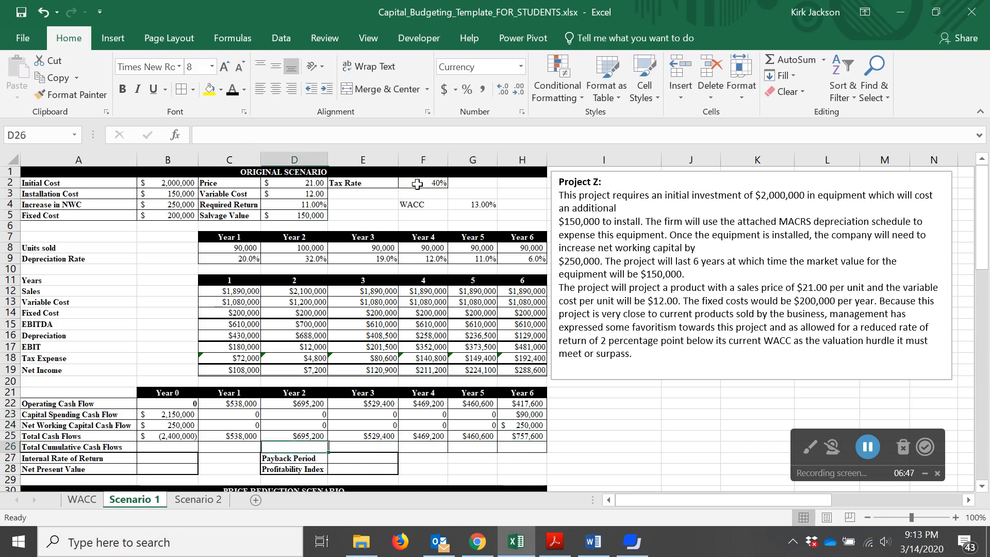
pyautogui.press('Left')
pyautogui.press('Left')
pyautogui.press('Up')
pyautogui.press('Down')
pyautogui.press('Right')
pyautogui.press('Right')
pyautogui.press('Left')
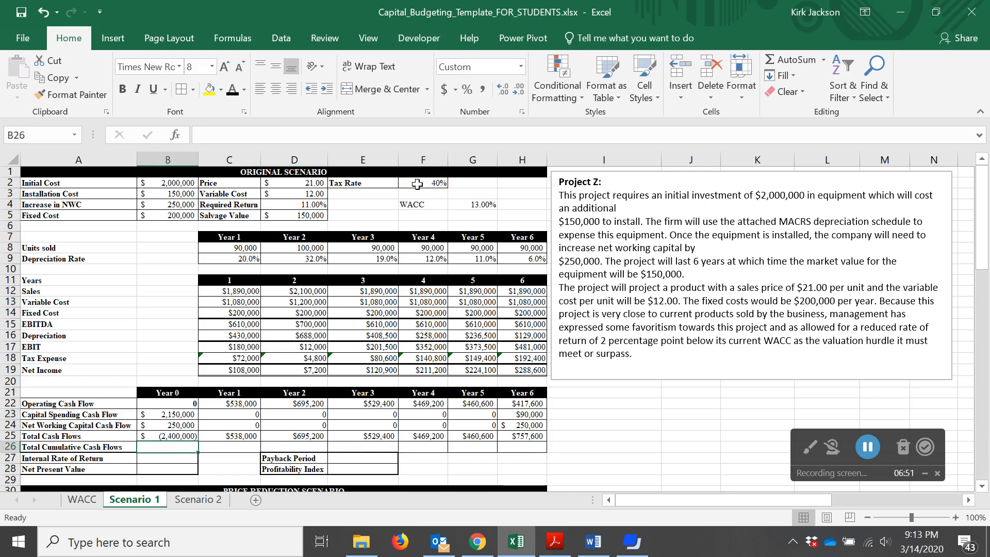
pyautogui.write('=B25')
pyautogui.press('Return')
# Compute the Year 1 cumulative cash flow as Year 1 total cash flow plus the prior cumulative value (=C25+B26)
pyautogui.press('Up')
pyautogui.press('Right')
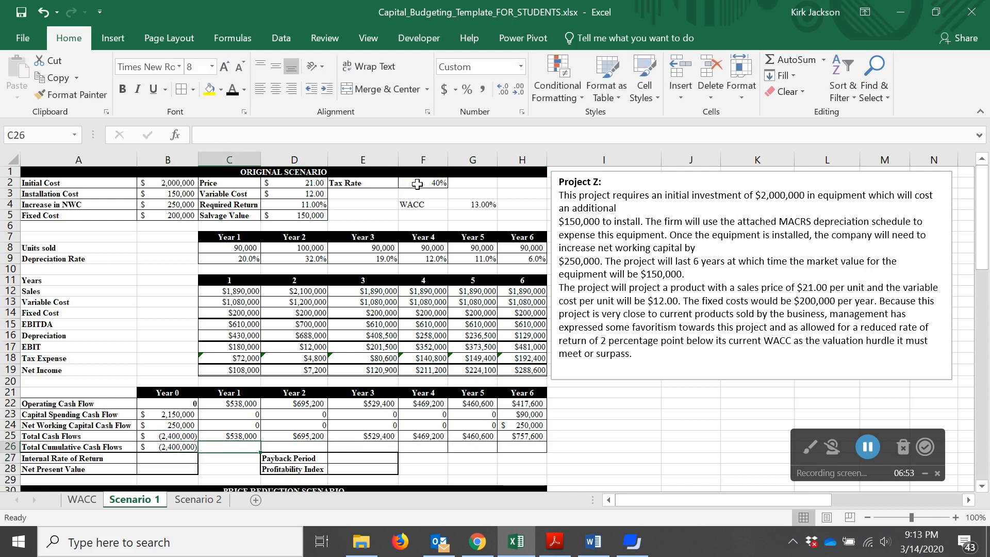
pyautogui.write('=')
pyautogui.press('Up')
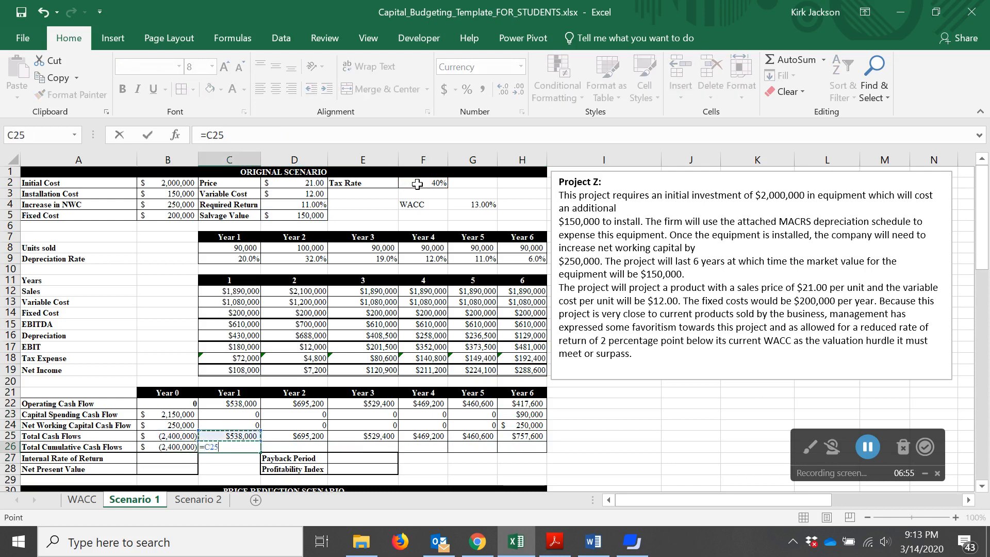
pyautogui.write('+')
pyautogui.press('Left')
pyautogui.press('Return')
pyautogui.press('Up')
pyautogui.press('Right')
pyautogui.press('Right')
pyautogui.press('Right')
pyautogui.press('Right')
pyautogui.press('Right')
pyautogui.press('Left')
pyautogui.press('Left')
pyautogui.press('Left')
pyautogui.press('Left')
pyautogui.press('Left')
pyautogui.press('Down')
pyautogui.press('Left')
pyautogui.press('Down')
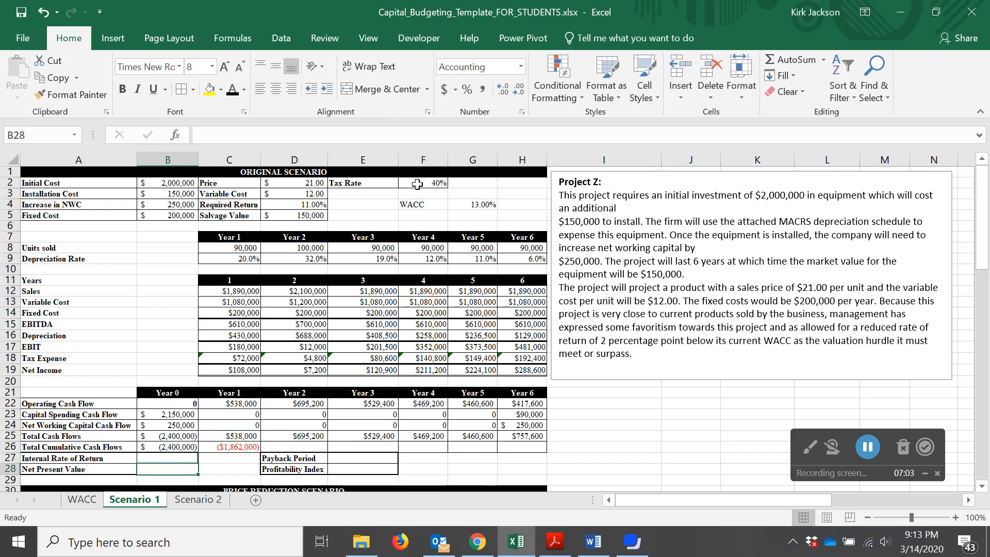
pyautogui.press('Right')
pyautogui.press('Right')
pyautogui.press('Right')
# Insert the IRR function for the internal rate of return using the total cash flows B25:H25
pyautogui.press('Up')
pyautogui.press('Left')
pyautogui.press('Left')
pyautogui.press('Left')
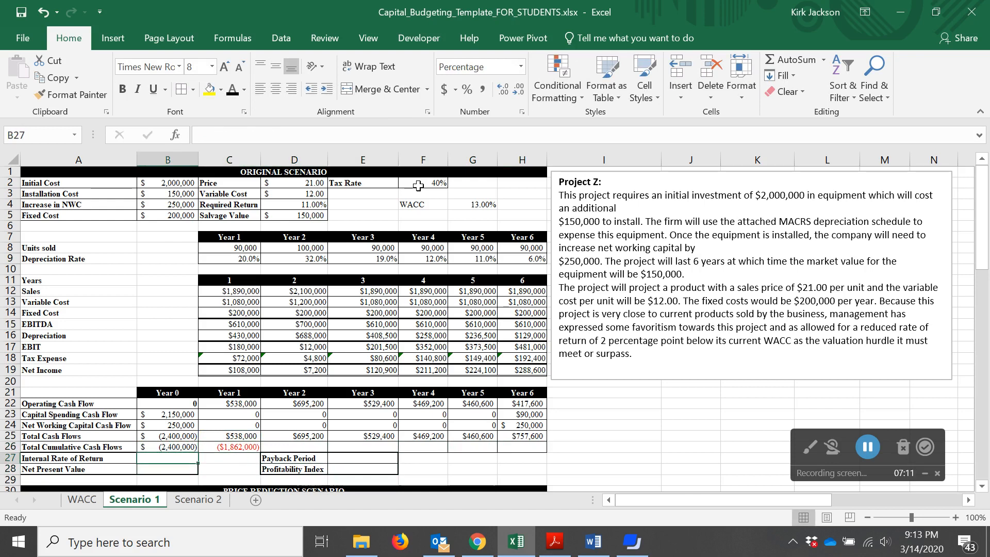
pyautogui.write('=')
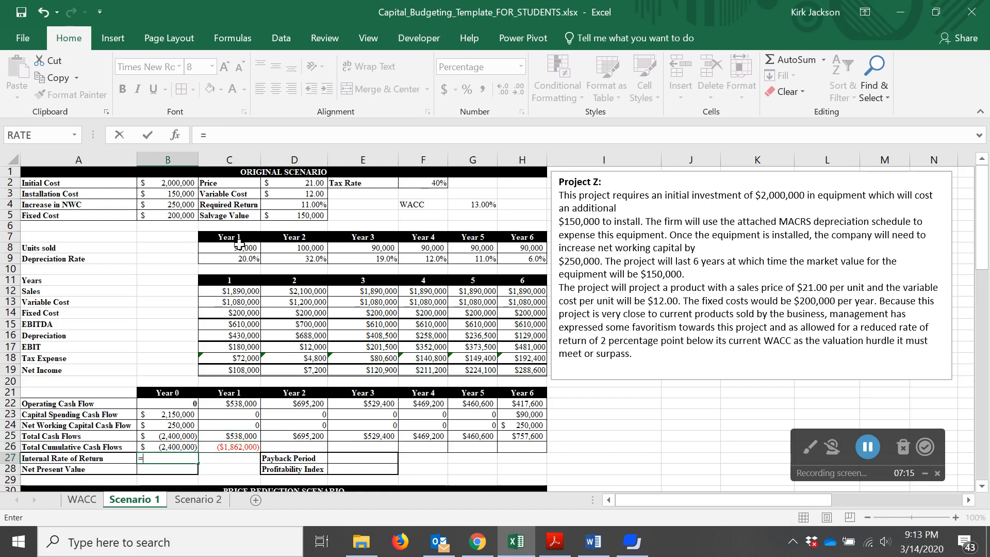
pyautogui.click(176, 137)
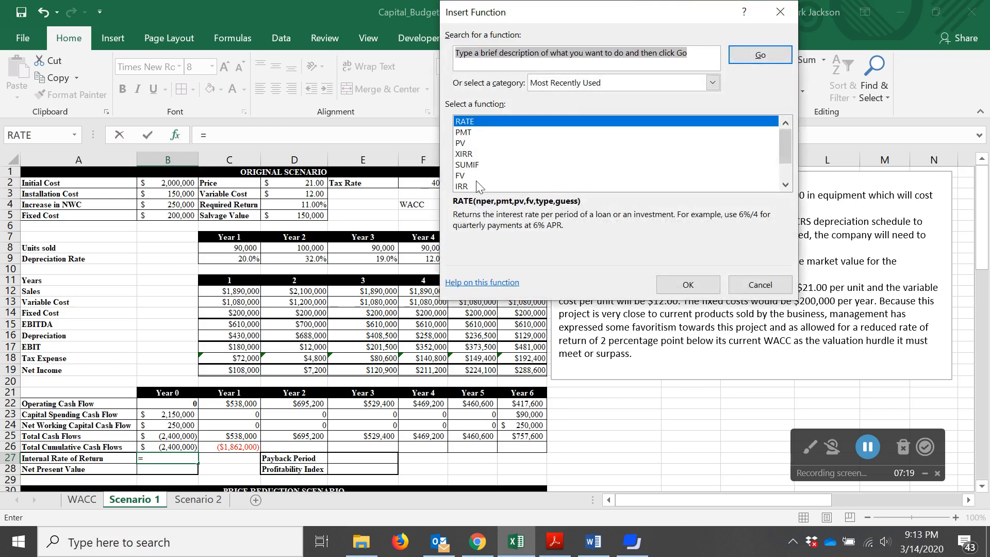
pyautogui.click(467, 188)
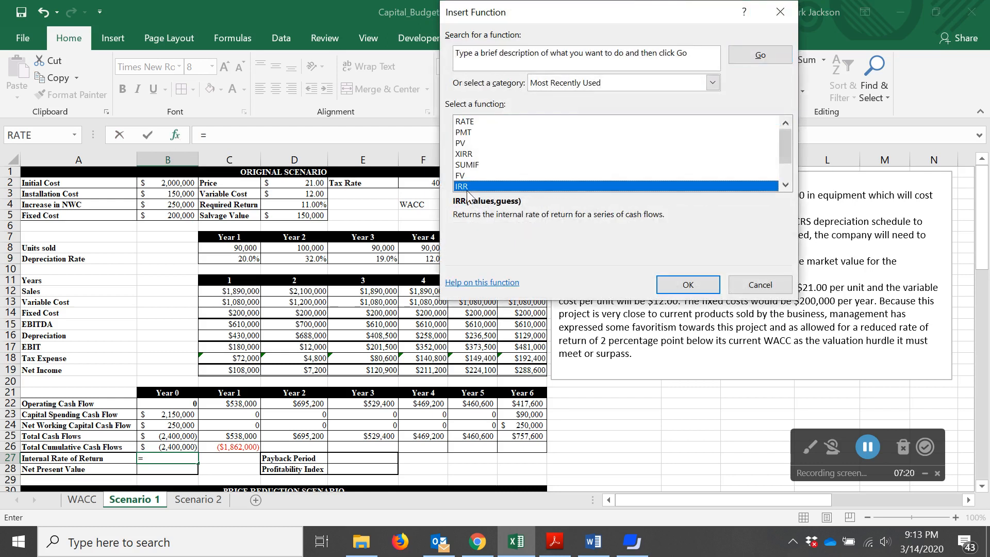
pyautogui.click(693, 288)
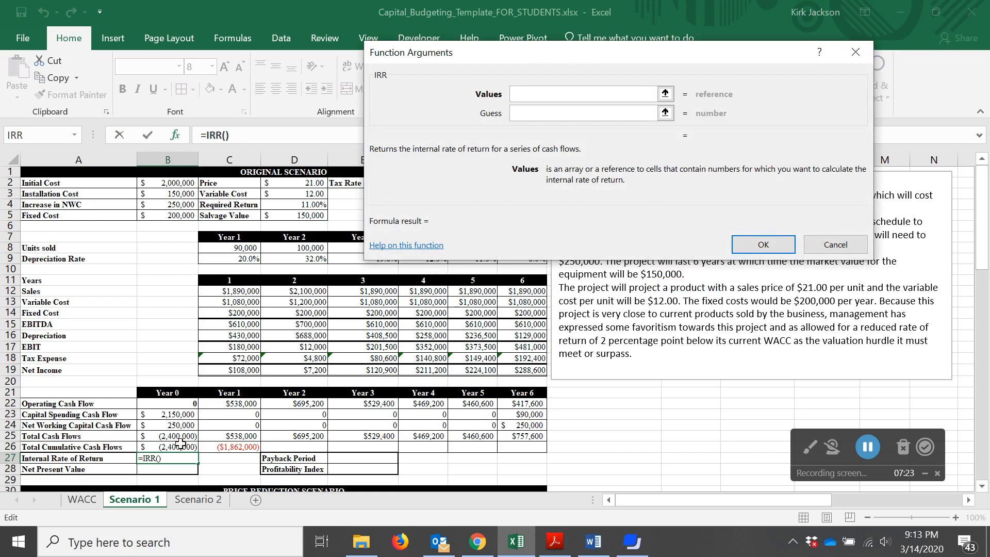
pyautogui.moveTo(180, 435); pyautogui.dragTo(521, 439)
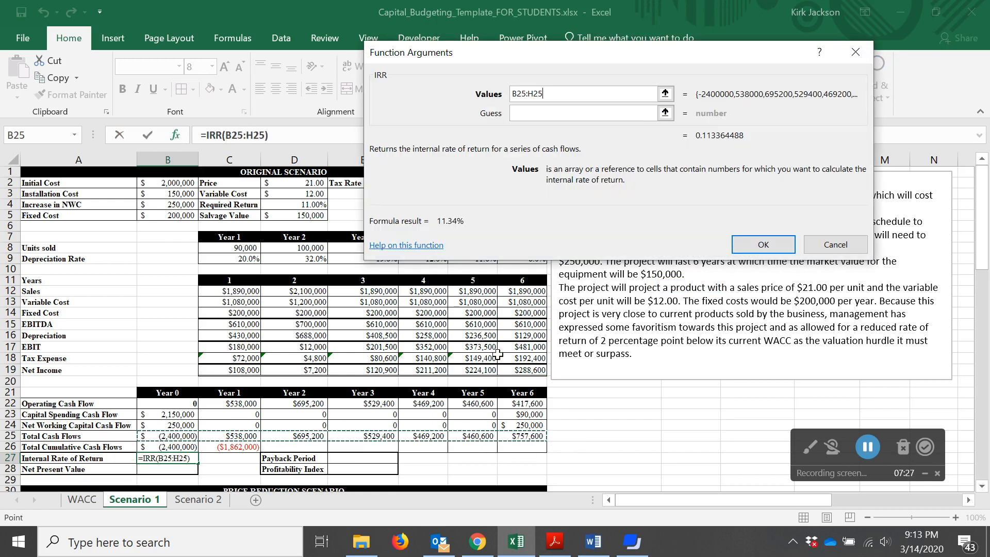
pyautogui.click(754, 246)
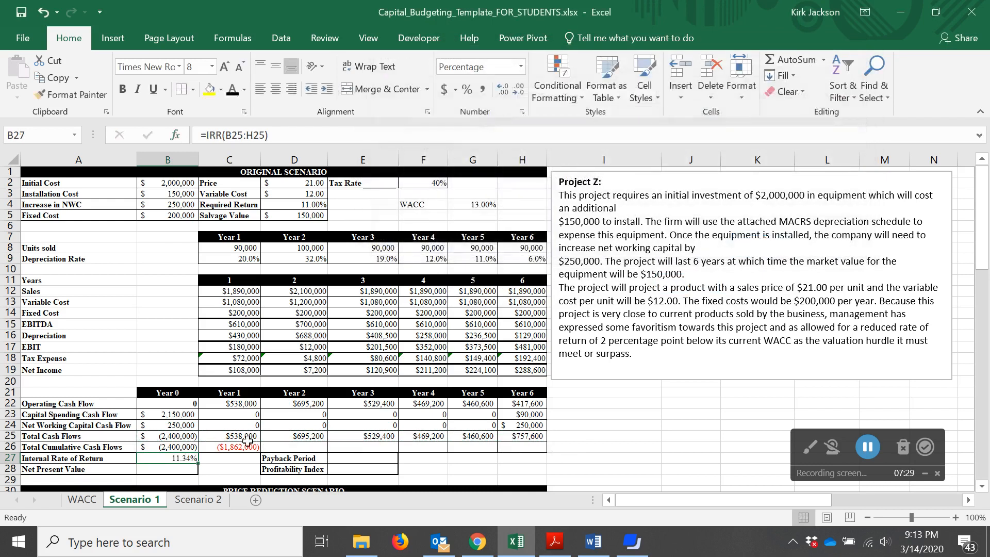